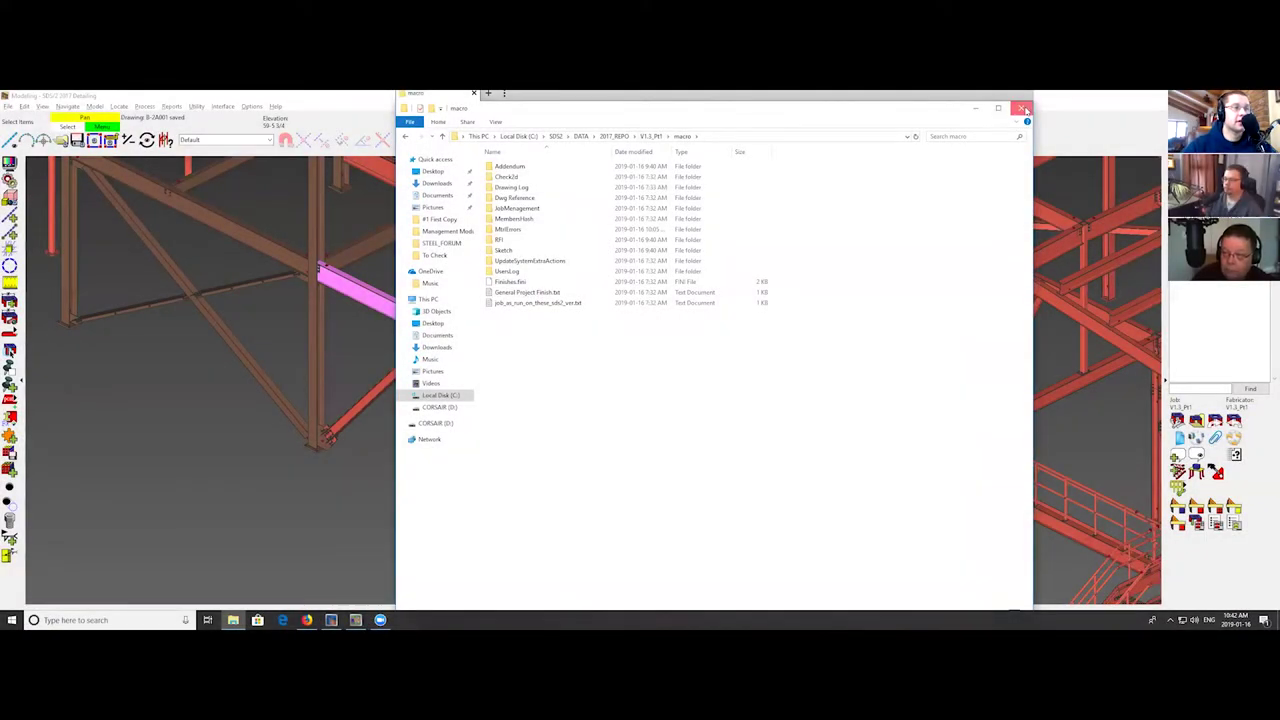
# - Close File Explorer to return to the SDS/2 model and its Directories Setup dialog
pyautogui.click(1025, 110)
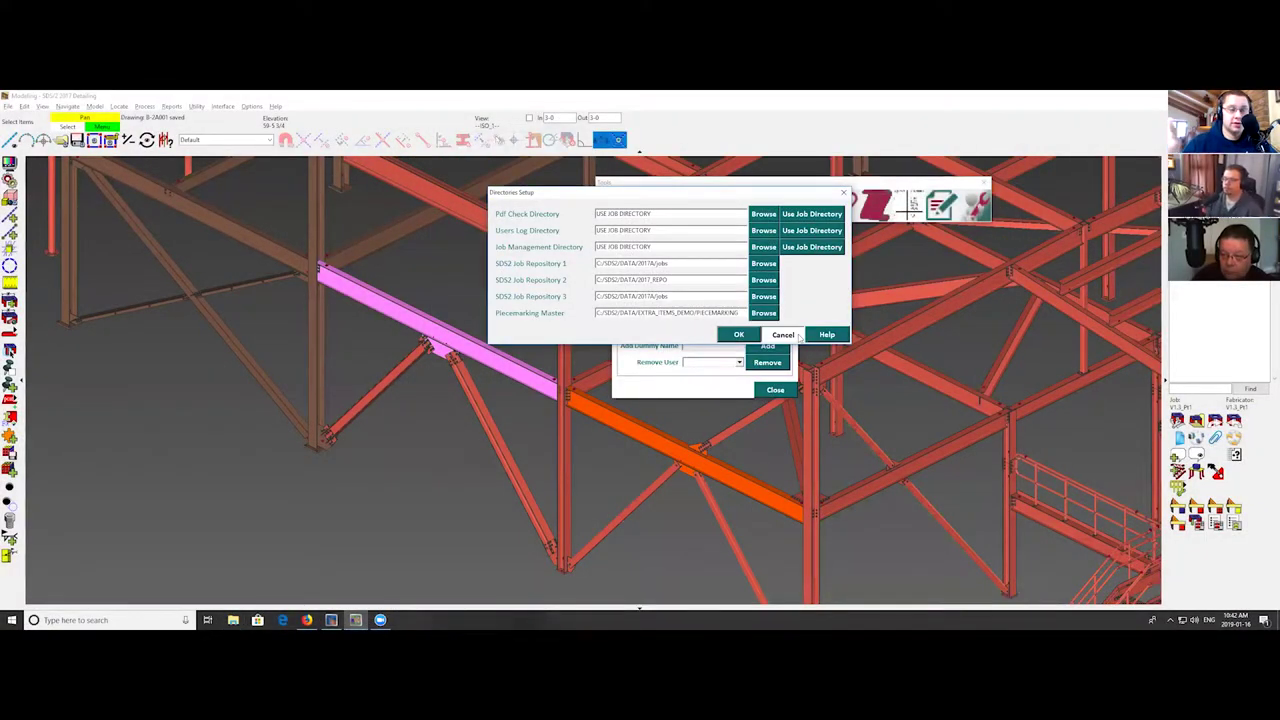
# - Cancel the setup dialogs, then move drawing B-2A001 from Recheck to Final Check in Drawing Control
pyautogui.click(799, 337)
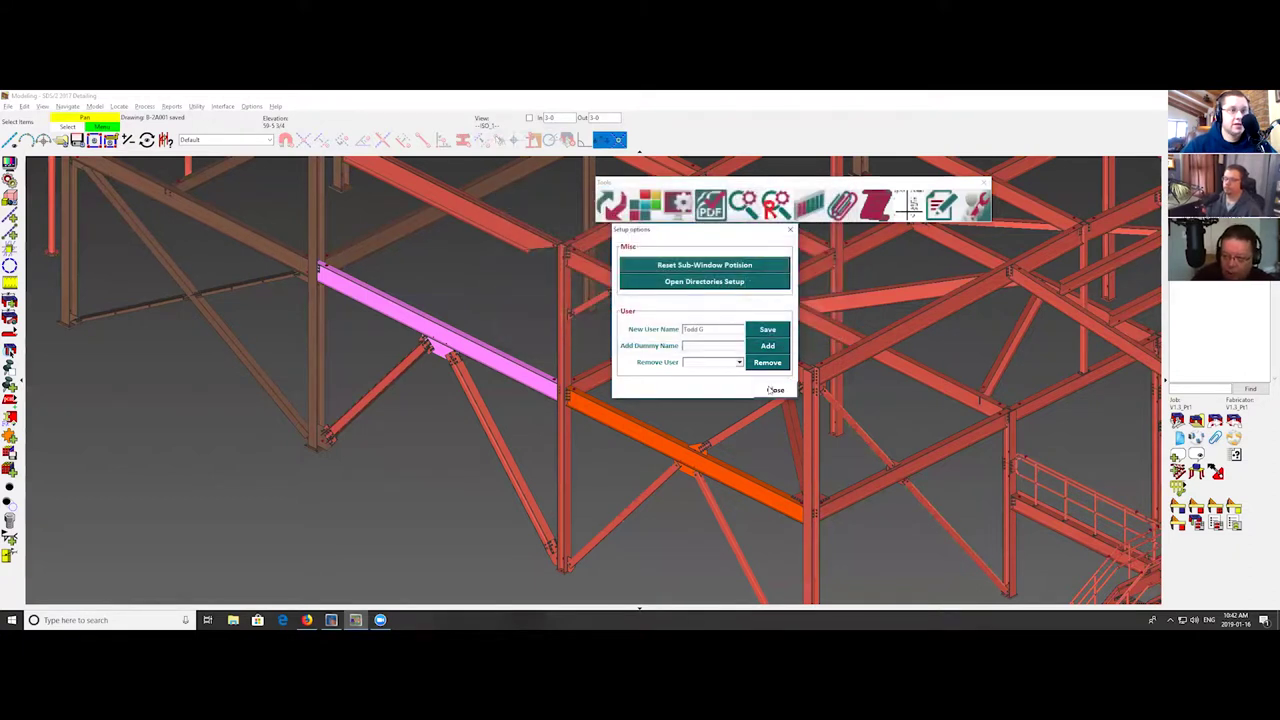
pyautogui.click(775, 390)
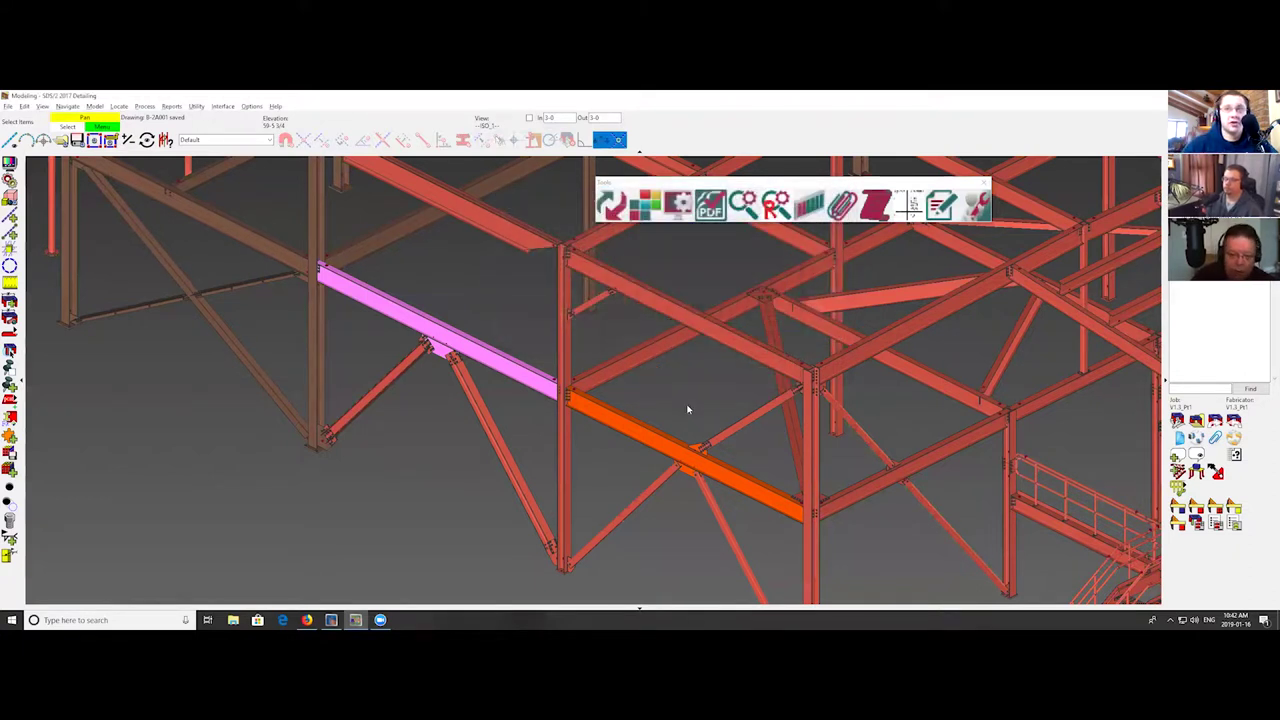
pyautogui.click(677, 420)
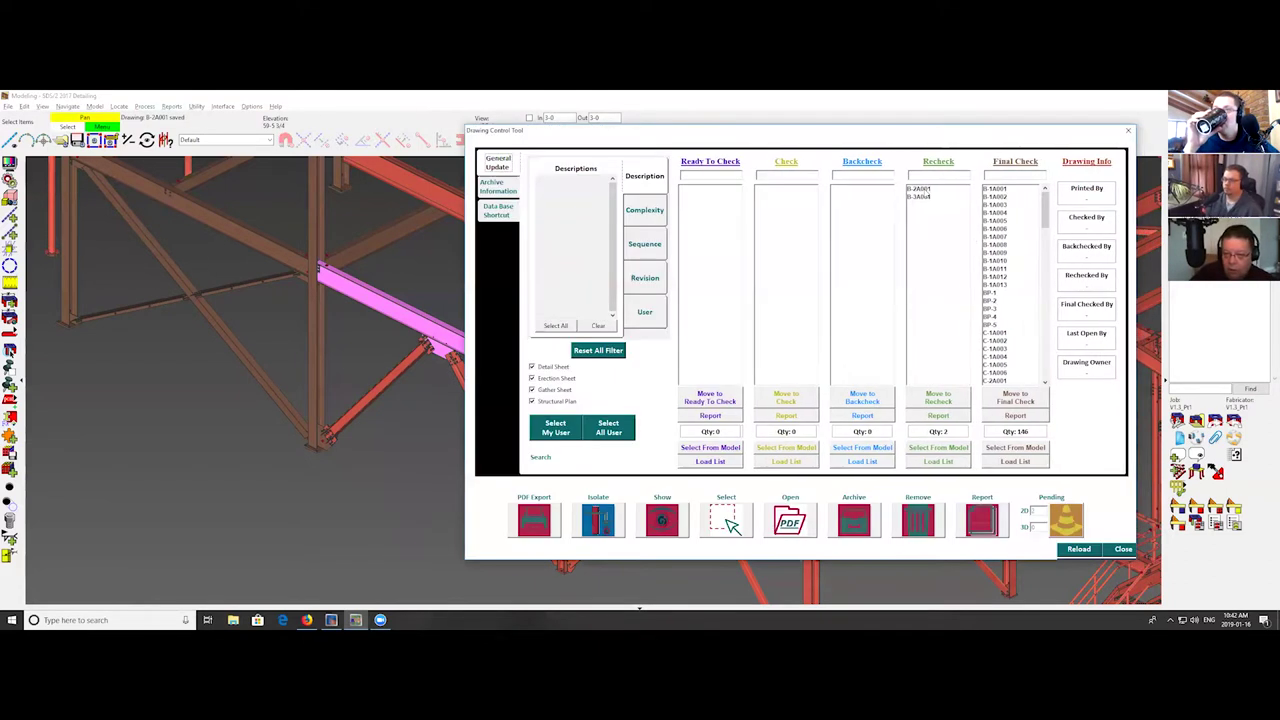
pyautogui.click(1018, 400)
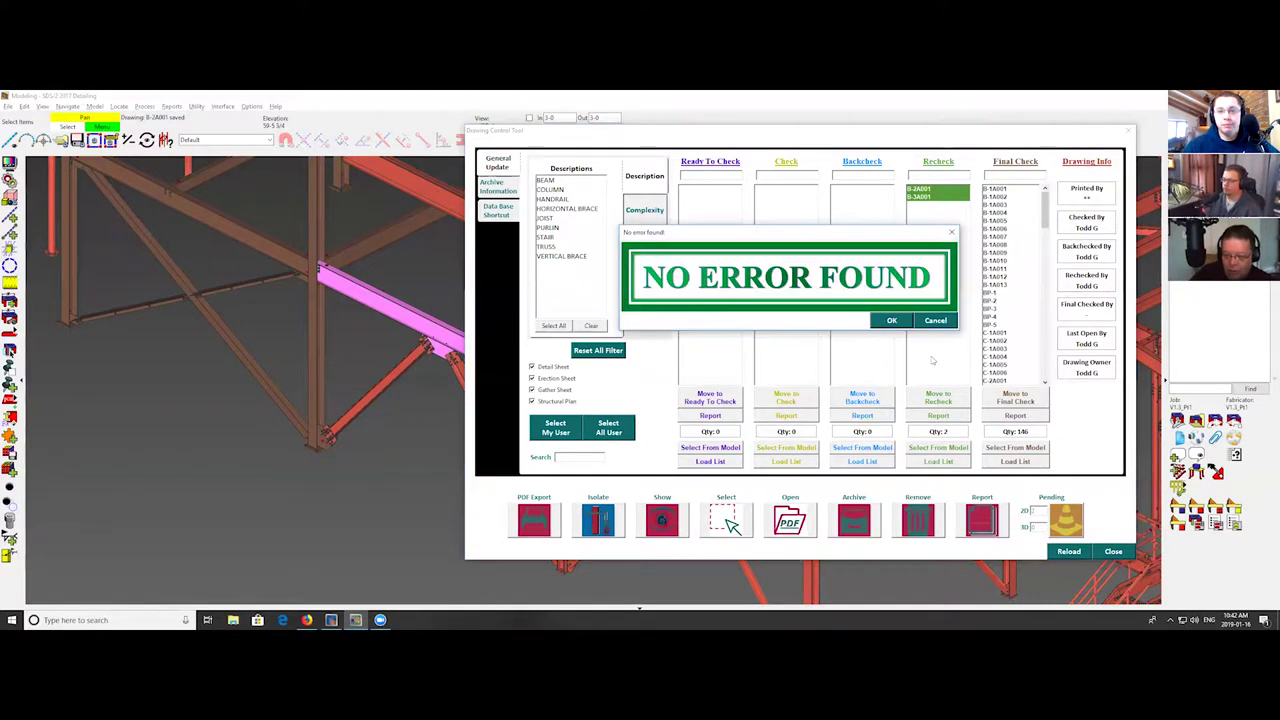
pyautogui.click(893, 321)
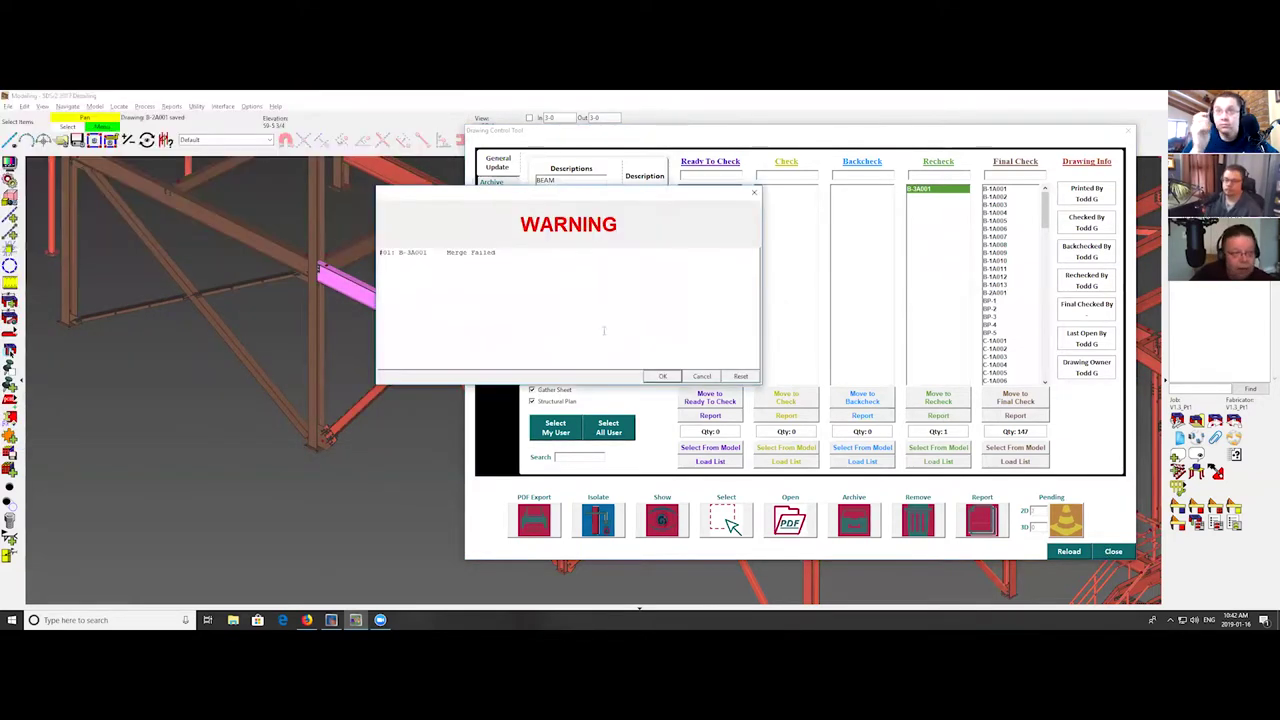
pyautogui.click(660, 376)
pyautogui.click(1110, 552)
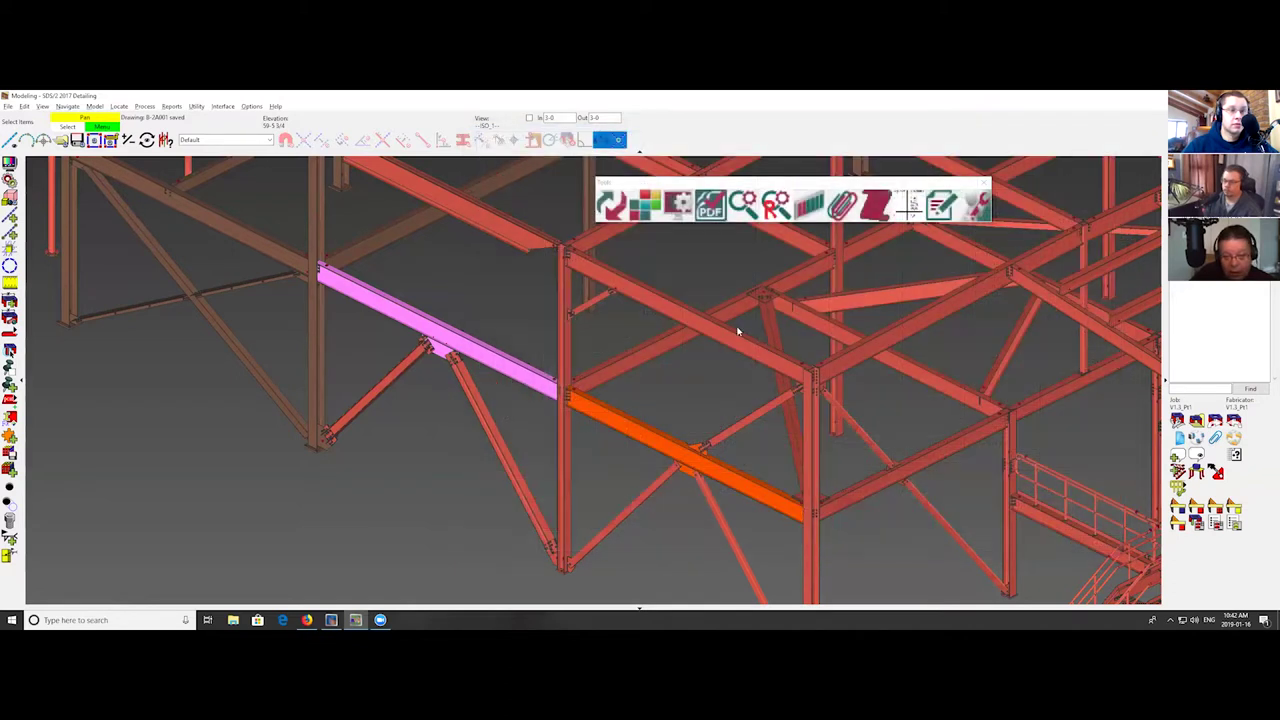
# - Open the Drawing Log from the Tools bar and move its window into place
pyautogui.scroll(-5, 737, 334)
pyautogui.scroll(3, 565, 338)
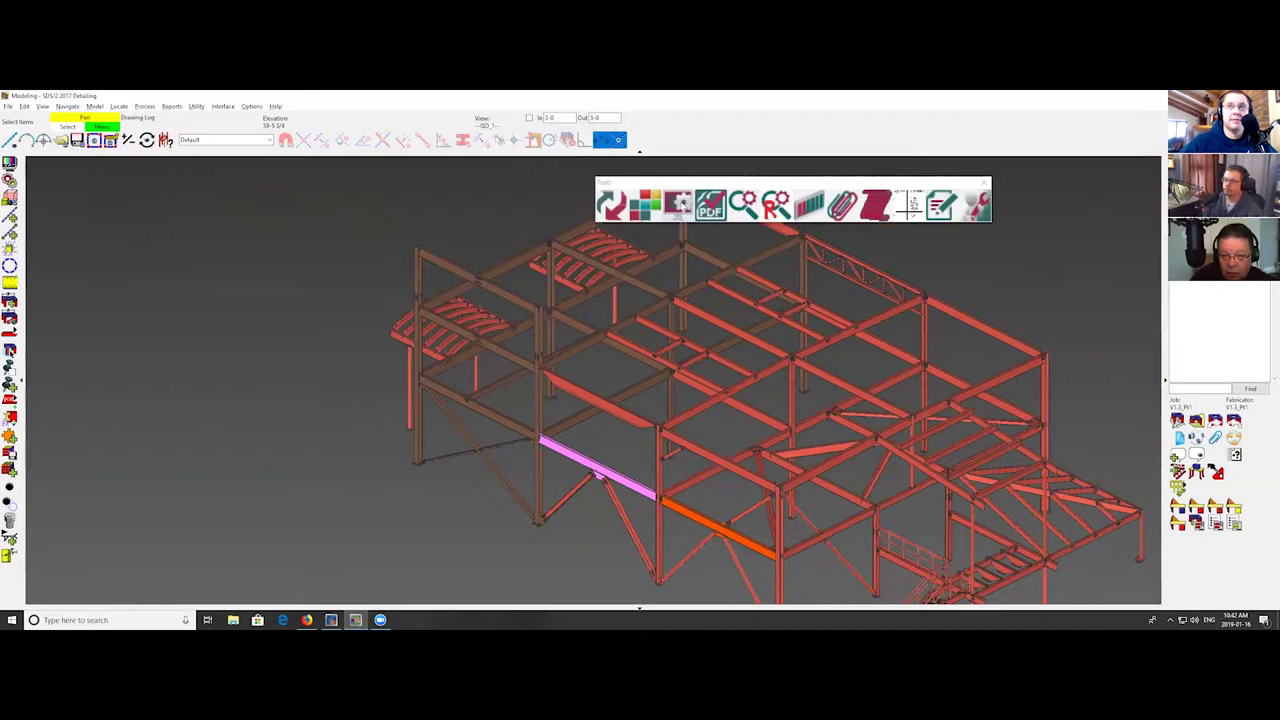
pyautogui.click(616, 142)
pyautogui.moveTo(636, 131); pyautogui.dragTo(663, 112)
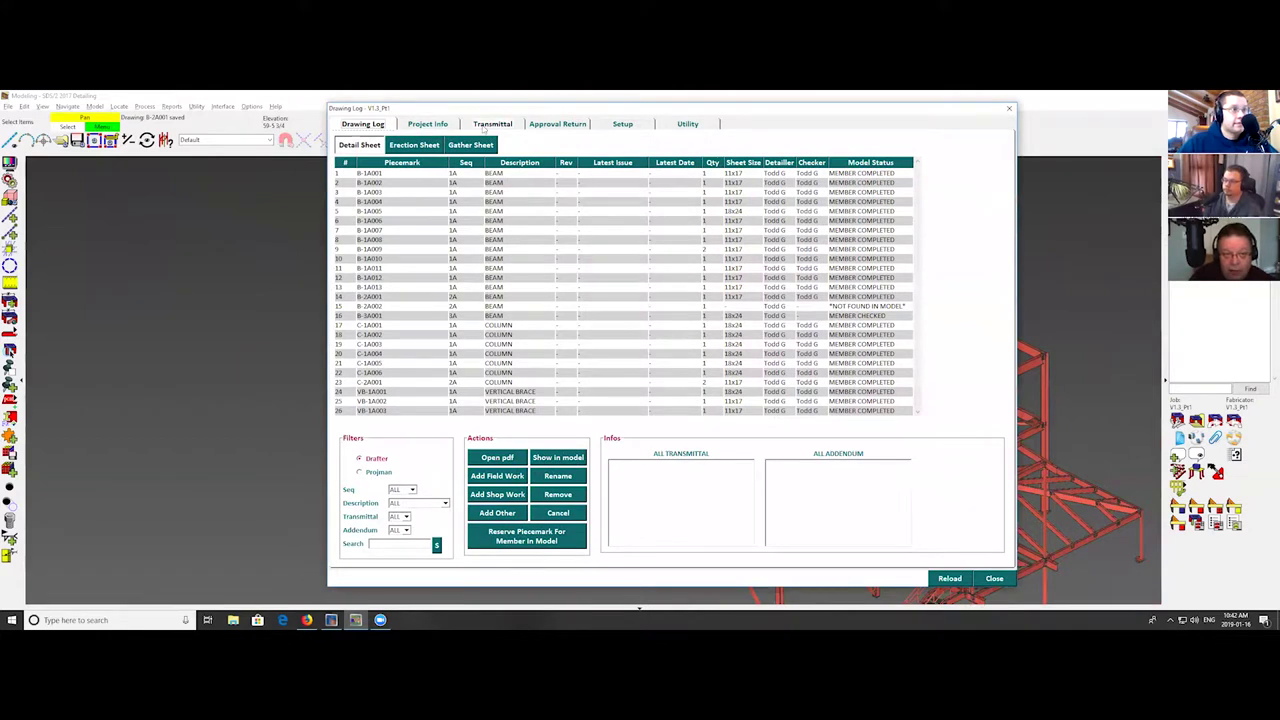
# - Start transmittal WA-0098 in Create/Edit and check the contacts list in the Drawing Log setup
pyautogui.click(488, 124)
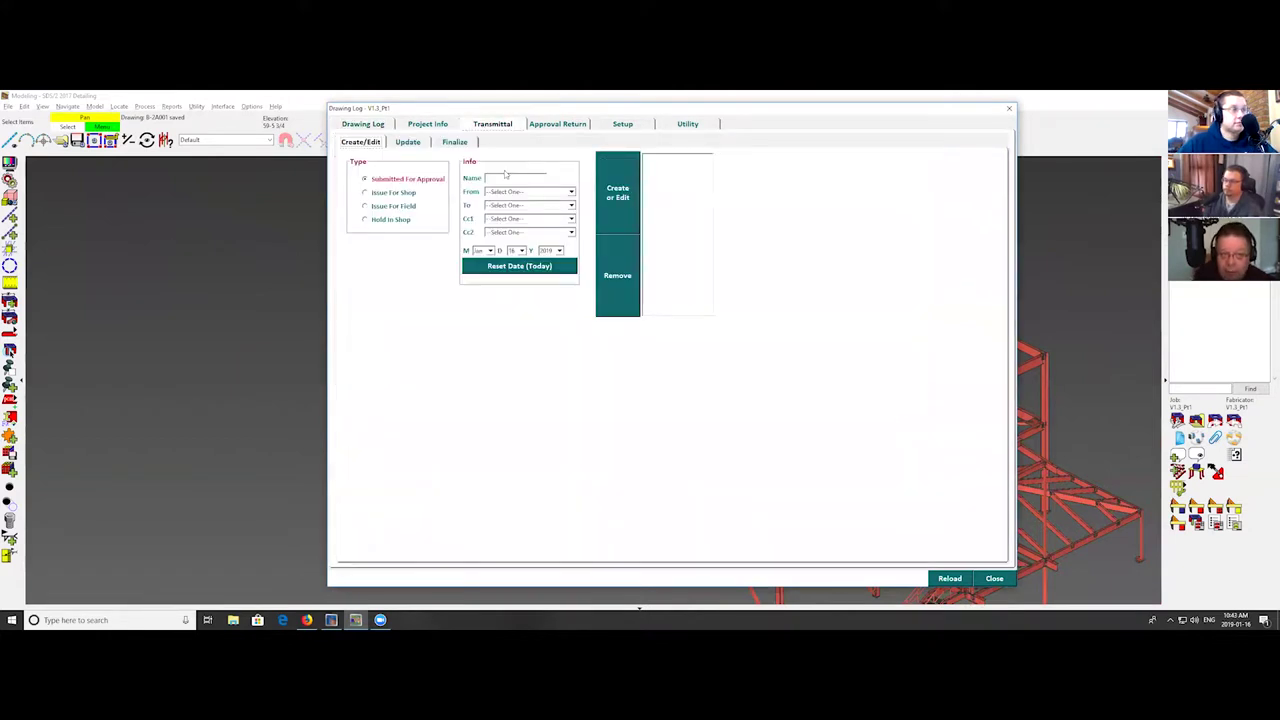
pyautogui.click(488, 177)
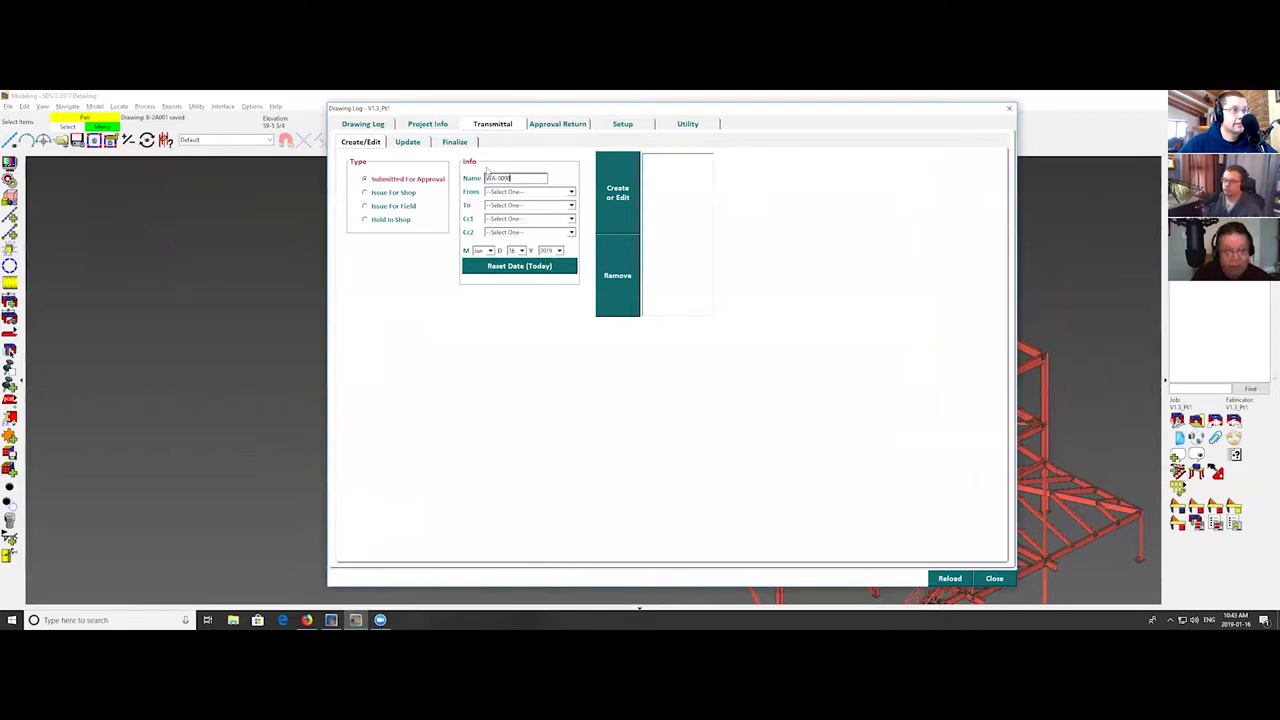
pyautogui.click(500, 192)
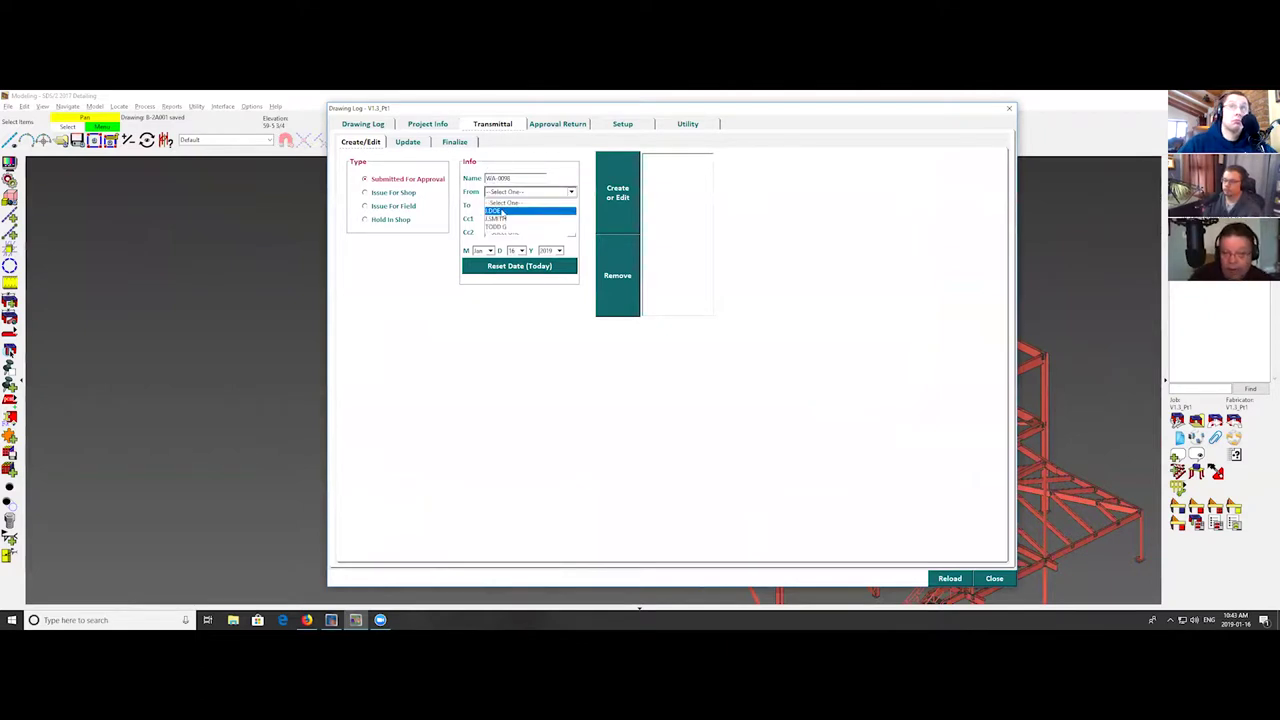
pyautogui.click(622, 124)
pyautogui.click(622, 124)
pyautogui.click(404, 170)
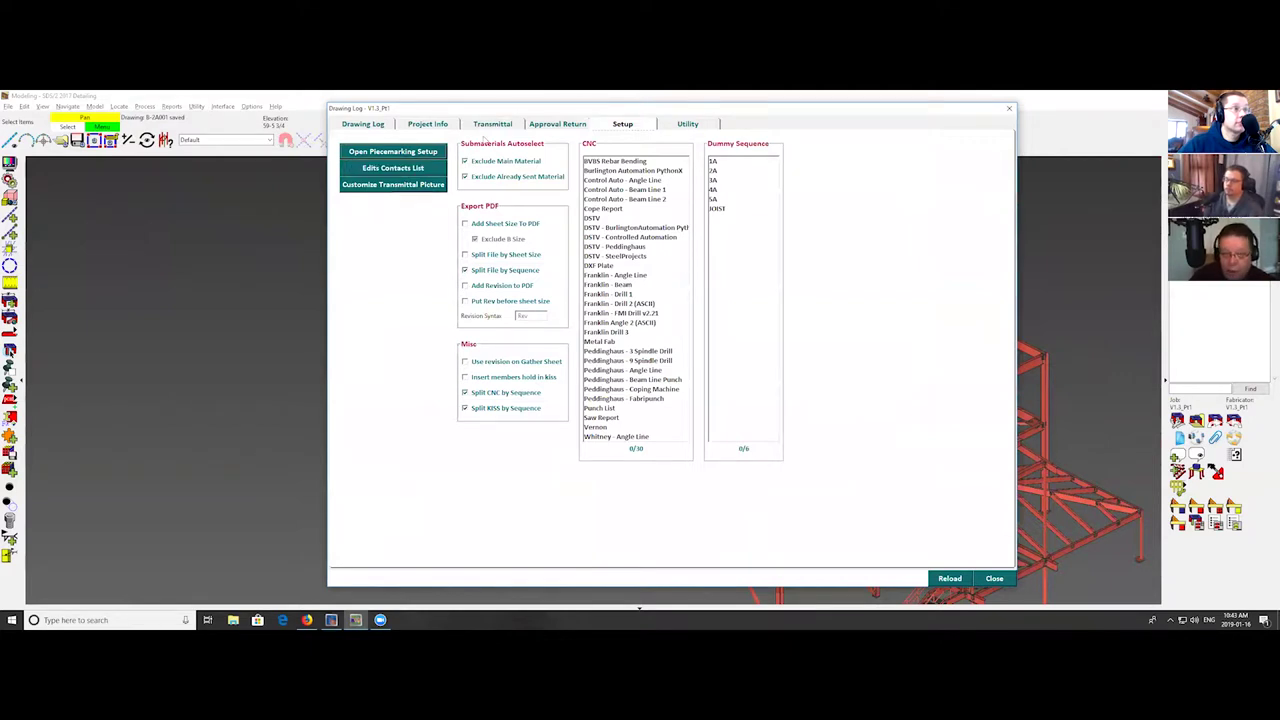
pyautogui.click(492, 124)
# - Pick the From, To and Cc1 contacts and create transmittal WA-0098
pyautogui.click(500, 191)
pyautogui.click(494, 208)
pyautogui.click(500, 192)
pyautogui.click(505, 222)
pyautogui.click(508, 206)
pyautogui.click(497, 228)
pyautogui.click(500, 219)
pyautogui.click(505, 245)
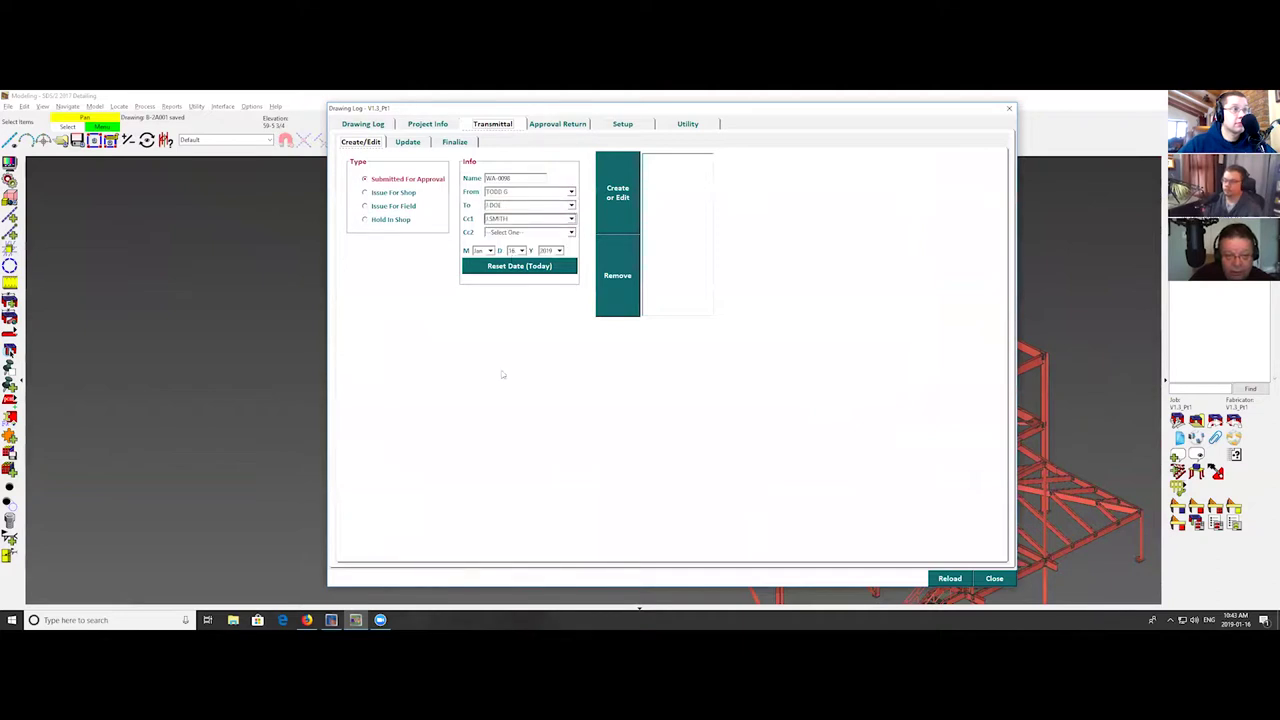
pyautogui.click(634, 196)
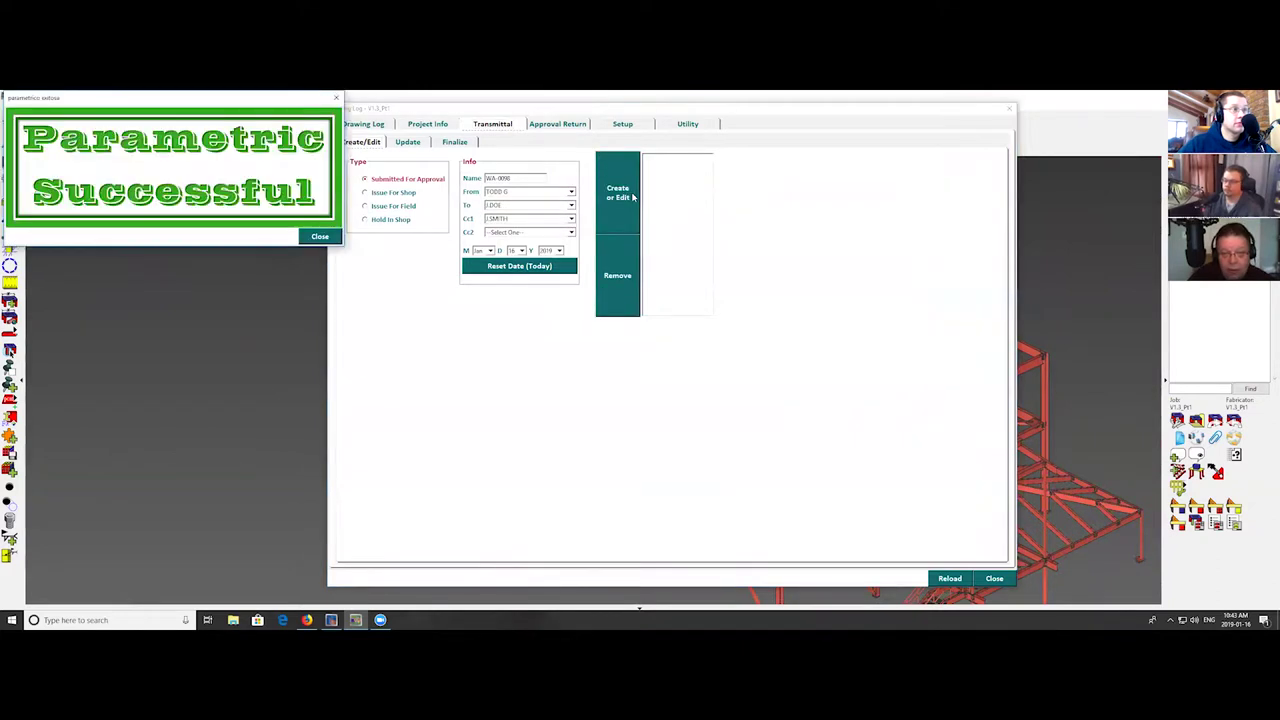
pyautogui.click(322, 237)
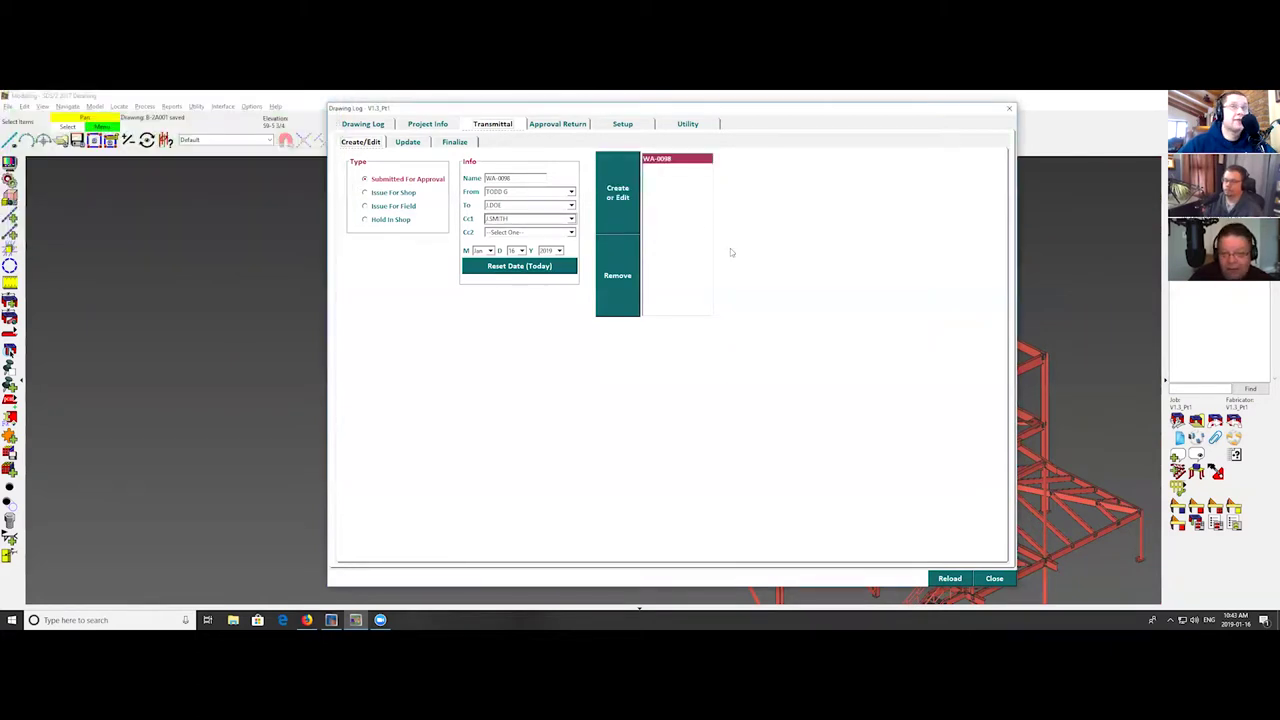
# - Move the 26 detail drawings into the generated list and auto-select gather sheets for those members
pyautogui.click(409, 142)
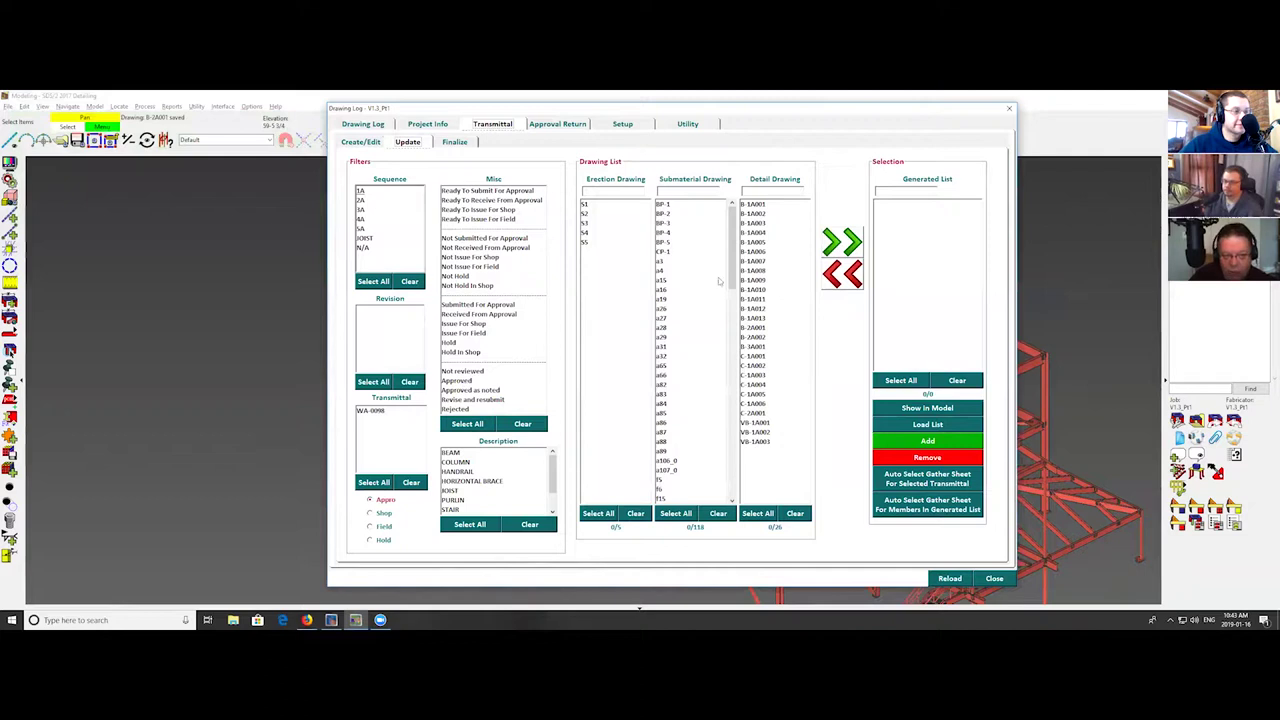
pyautogui.moveTo(760, 205); pyautogui.dragTo(780, 445)
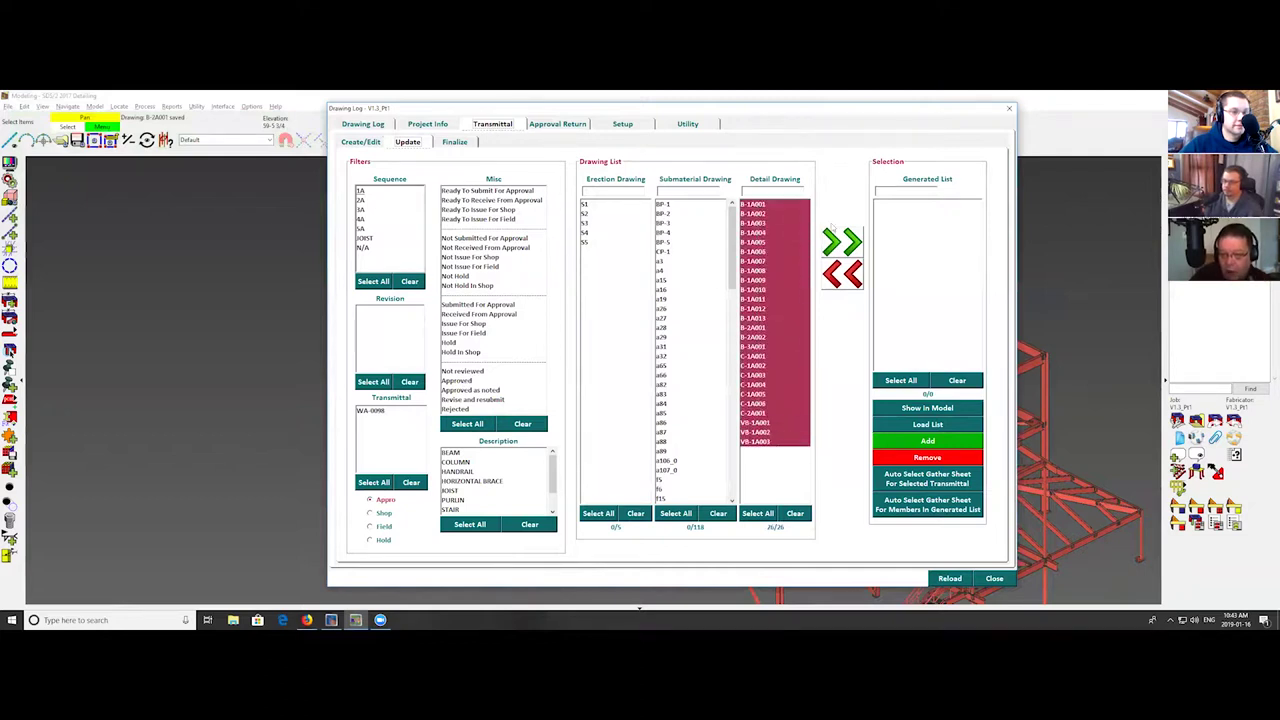
pyautogui.click(842, 241)
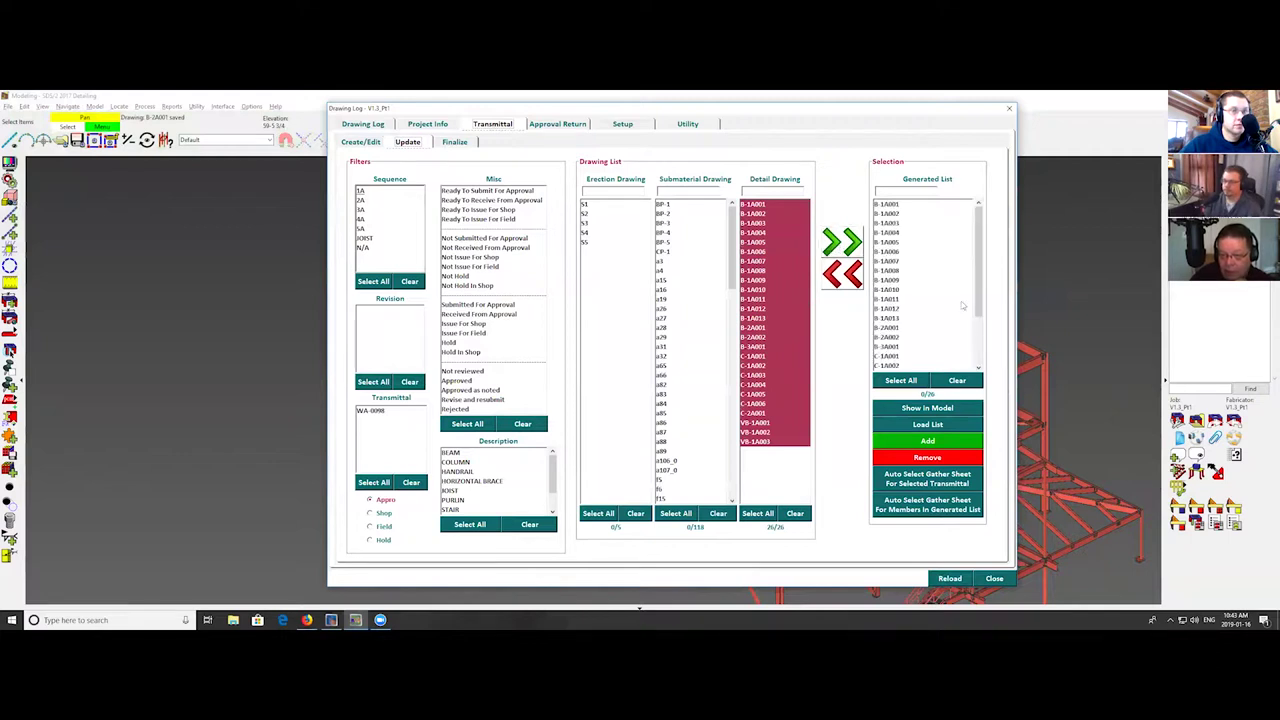
pyautogui.moveTo(898, 209); pyautogui.dragTo(986, 450)
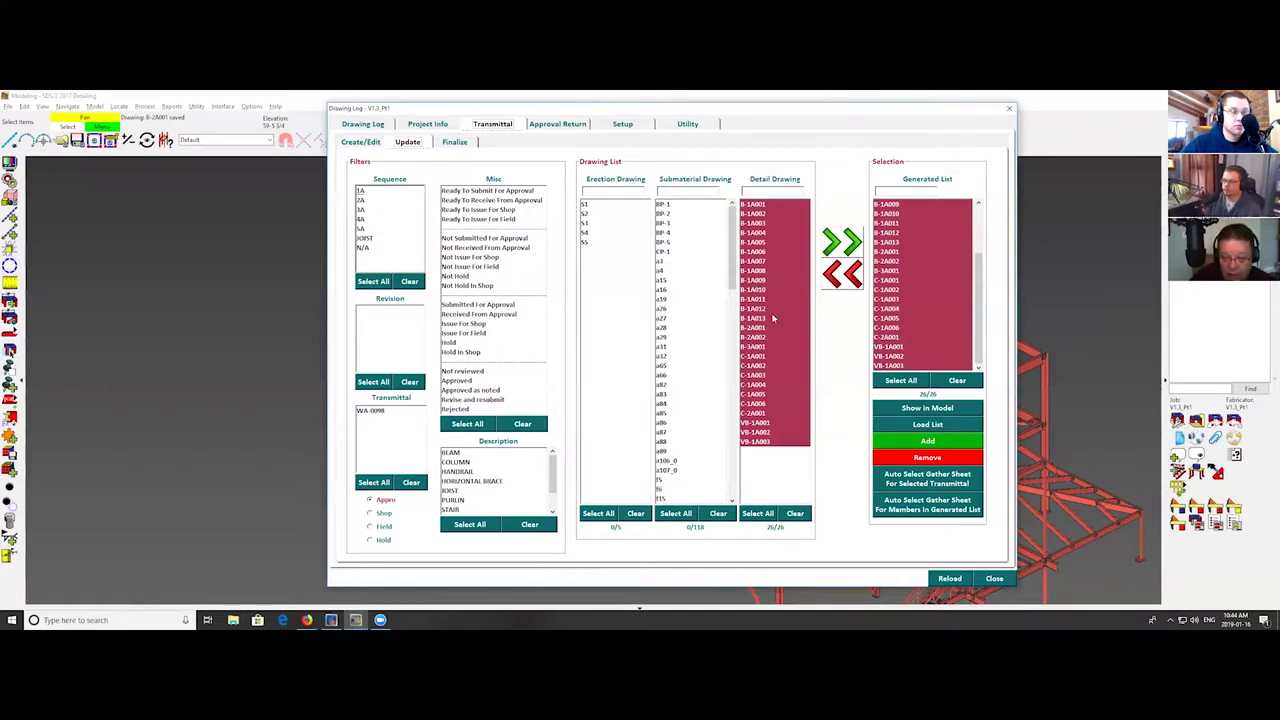
pyautogui.click(915, 512)
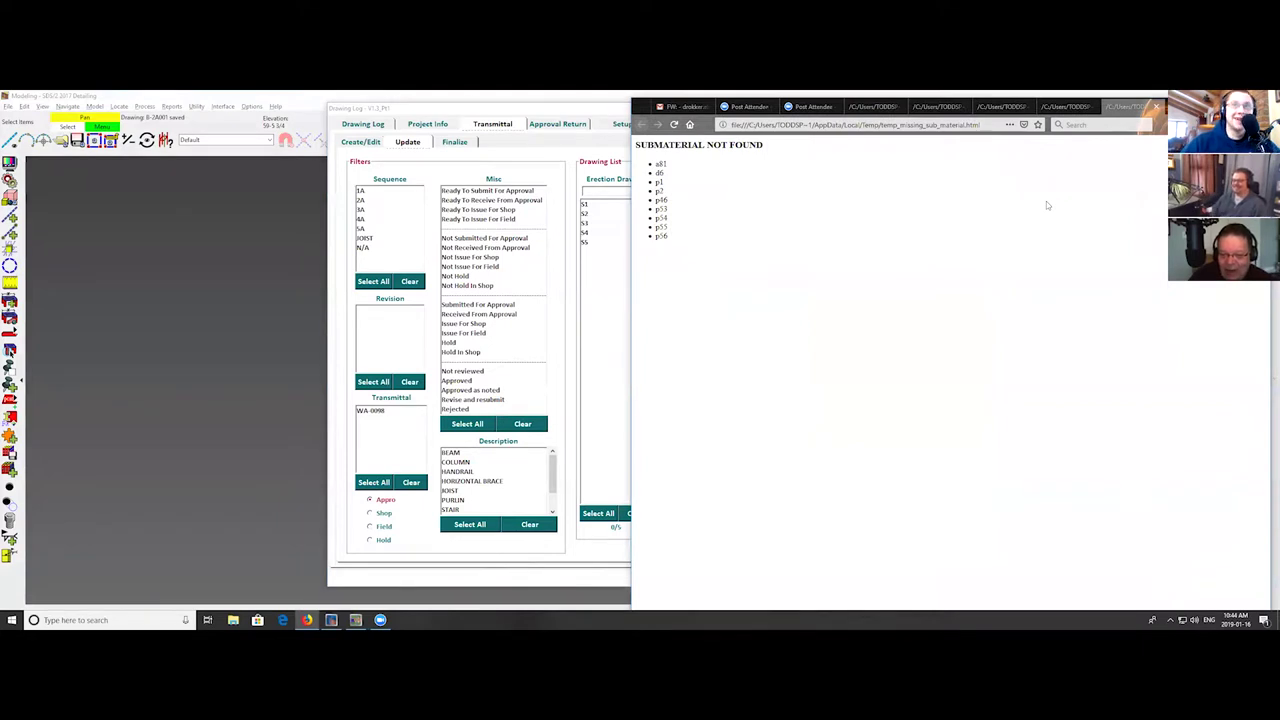
# - Review the SUBMATERIAL NOT FOUND report, then add the submaterial sheets to reach 42 listed sheets
pyautogui.moveTo(1078, 106); pyautogui.dragTo(500, 143)
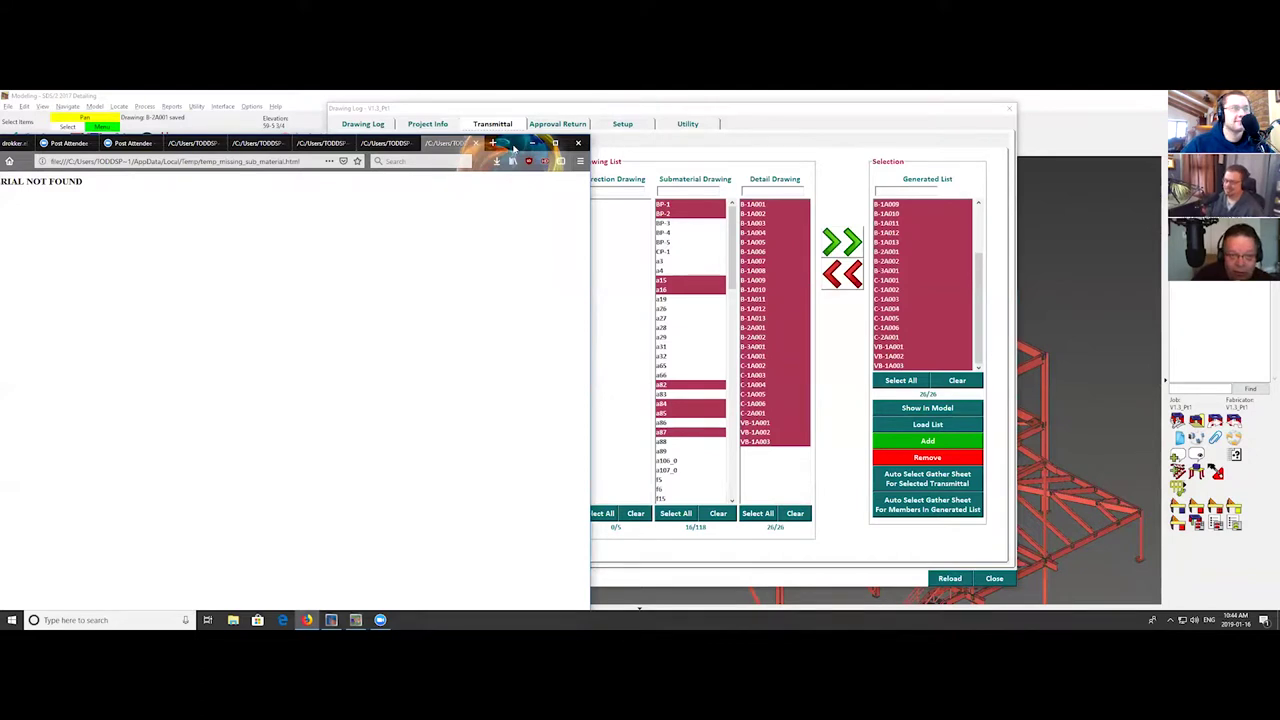
pyautogui.press('super+Right')
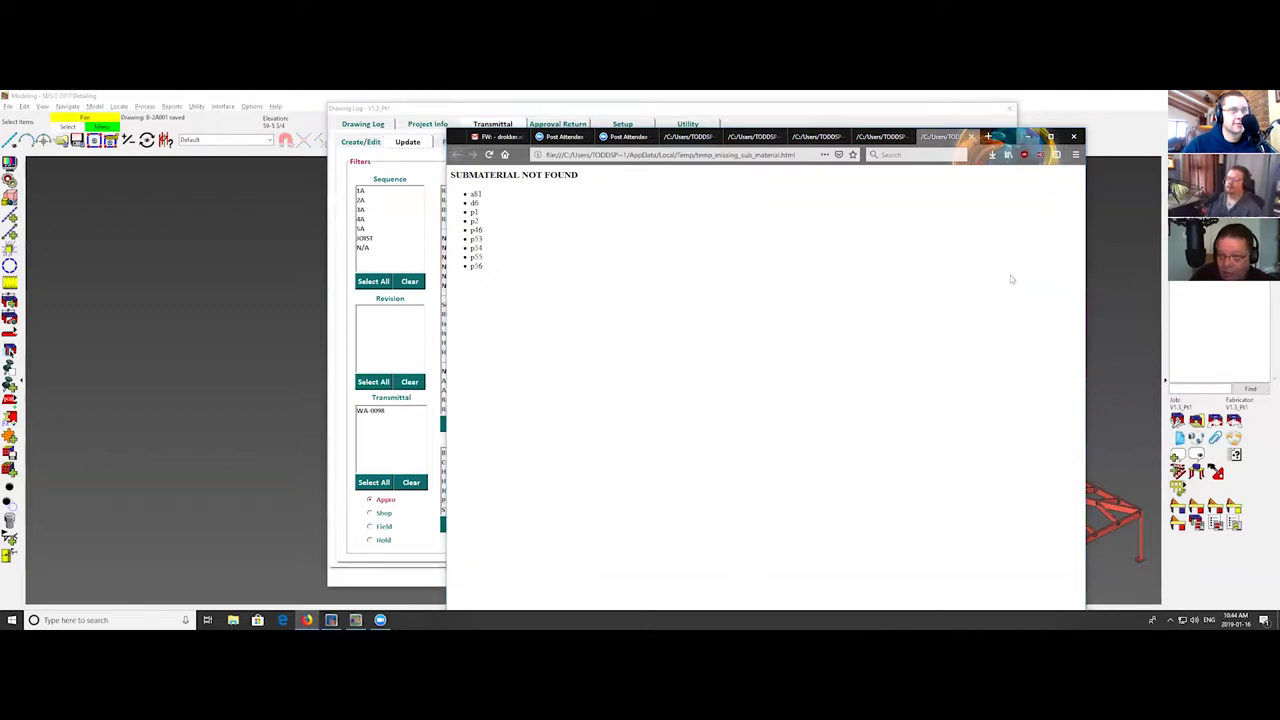
pyautogui.click(1027, 136)
pyautogui.click(841, 242)
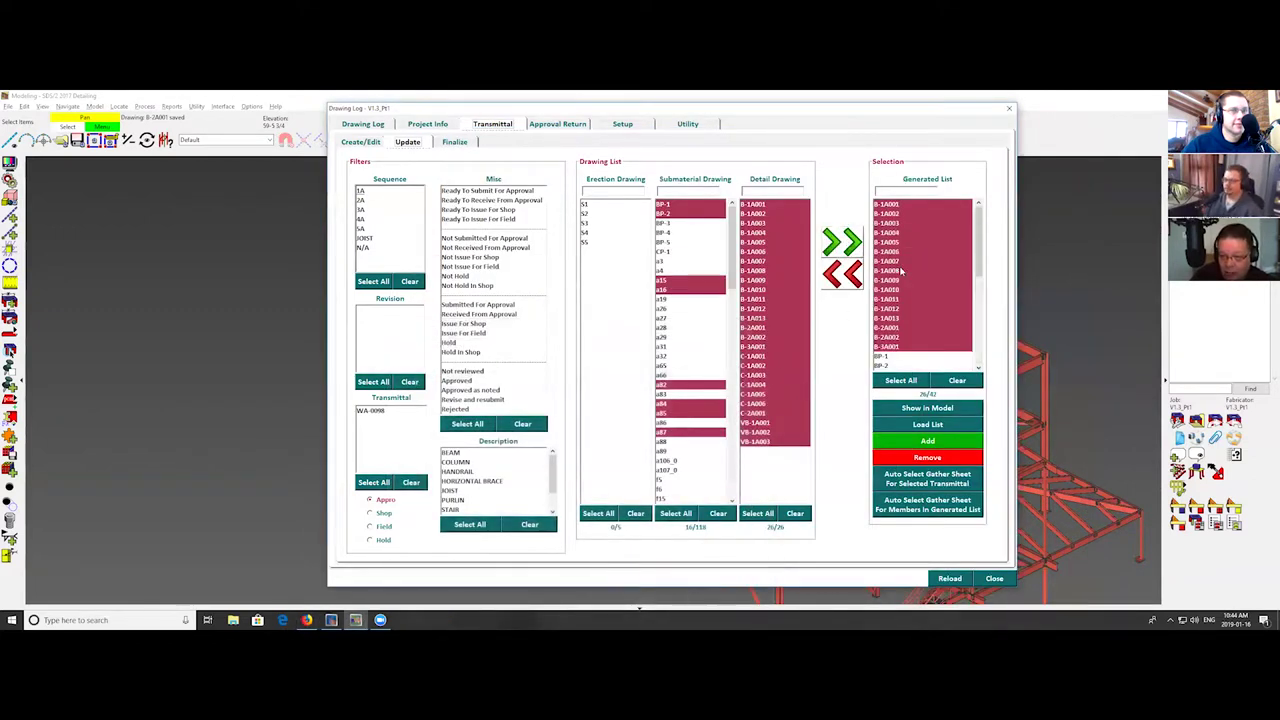
# - Select erection drawings S1–S5 and auto-select gather sheets for transmittal WA-0098
pyautogui.click(900, 380)
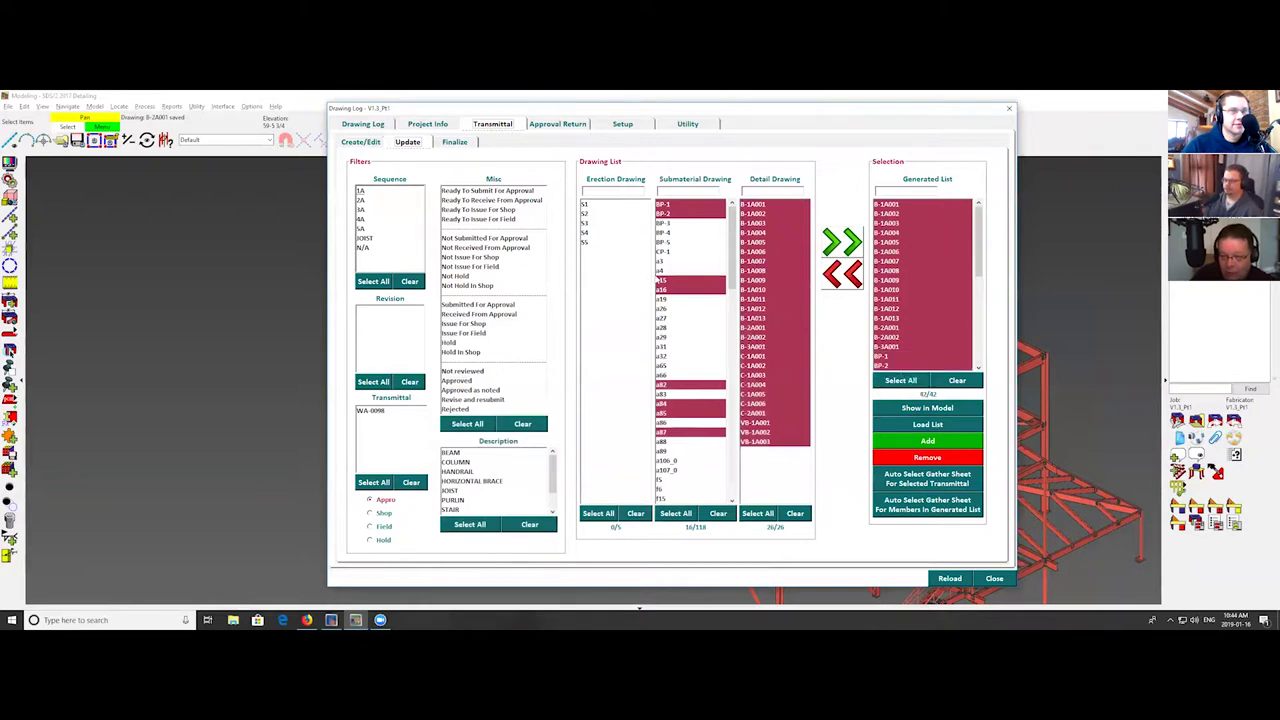
pyautogui.moveTo(591, 207); pyautogui.dragTo(596, 245)
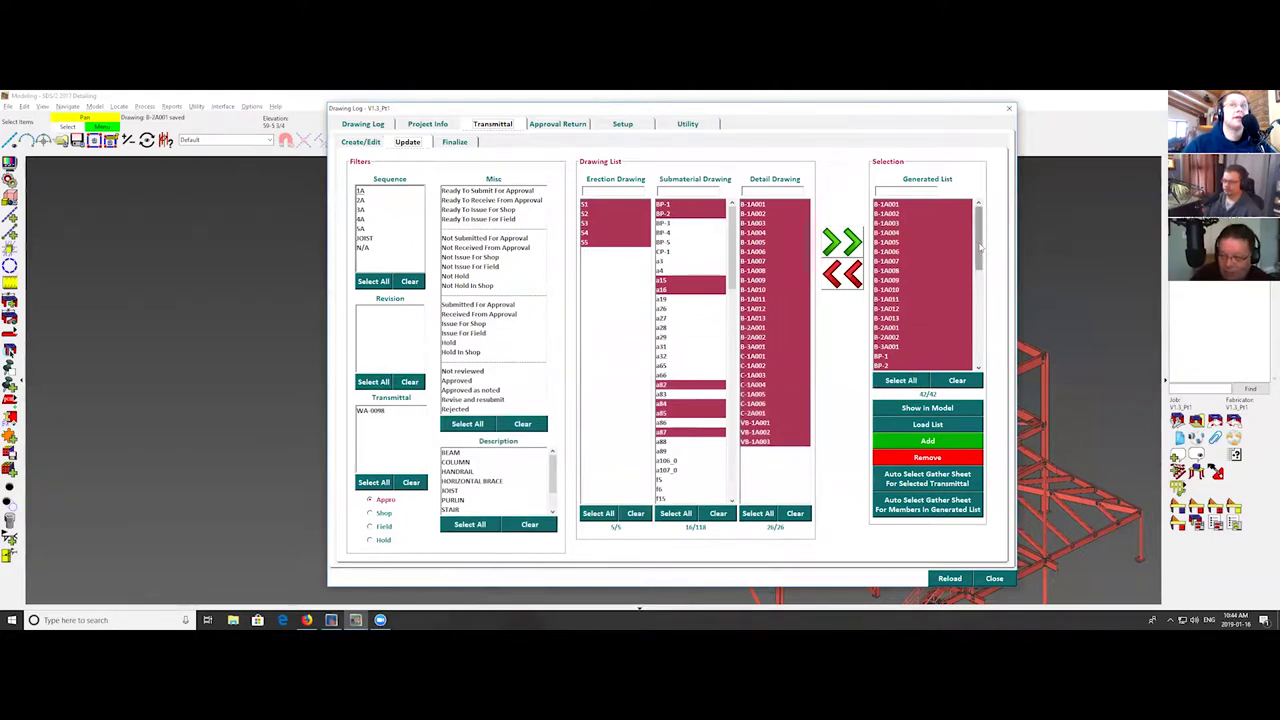
pyautogui.click(924, 479)
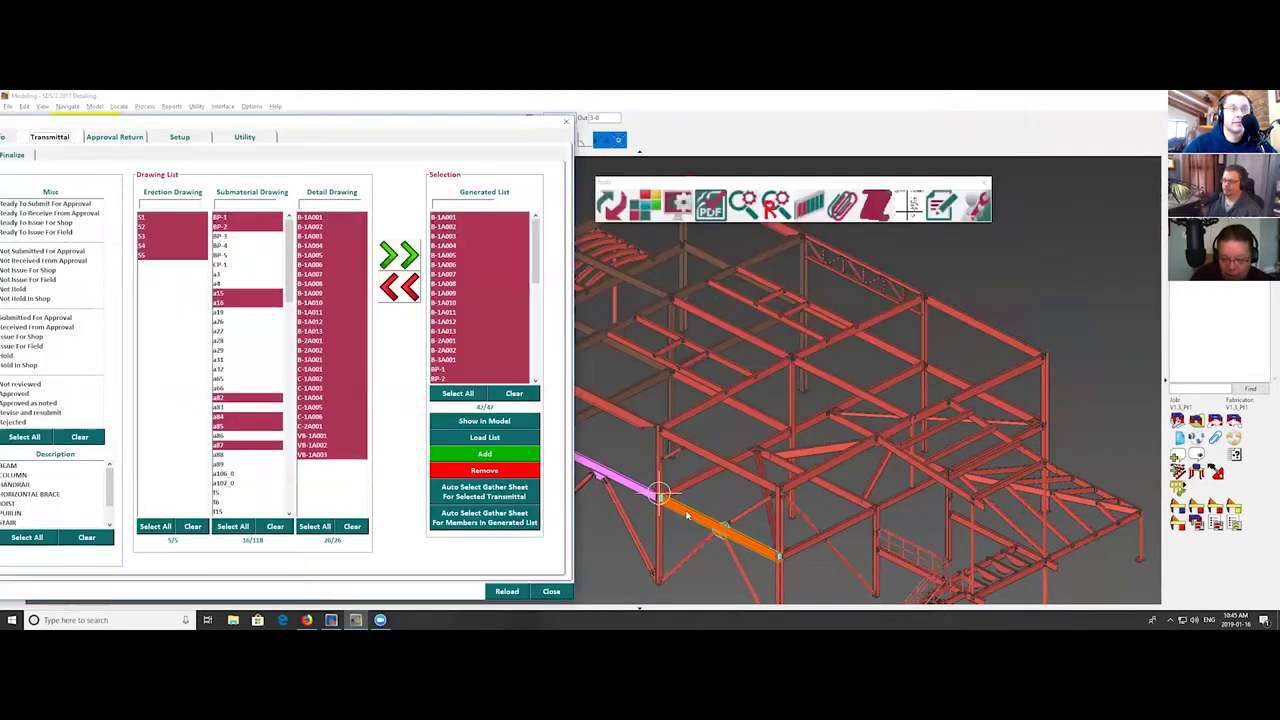
pyautogui.rightClick(687, 513)
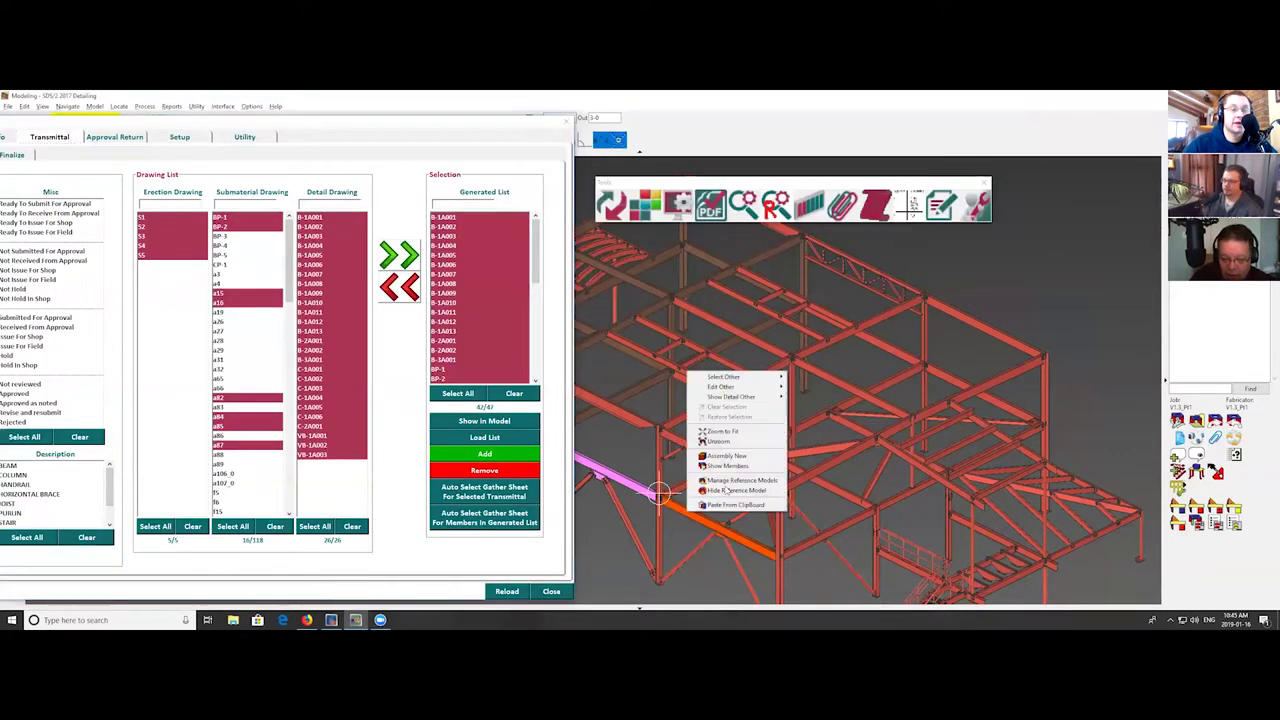
pyautogui.click(878, 397)
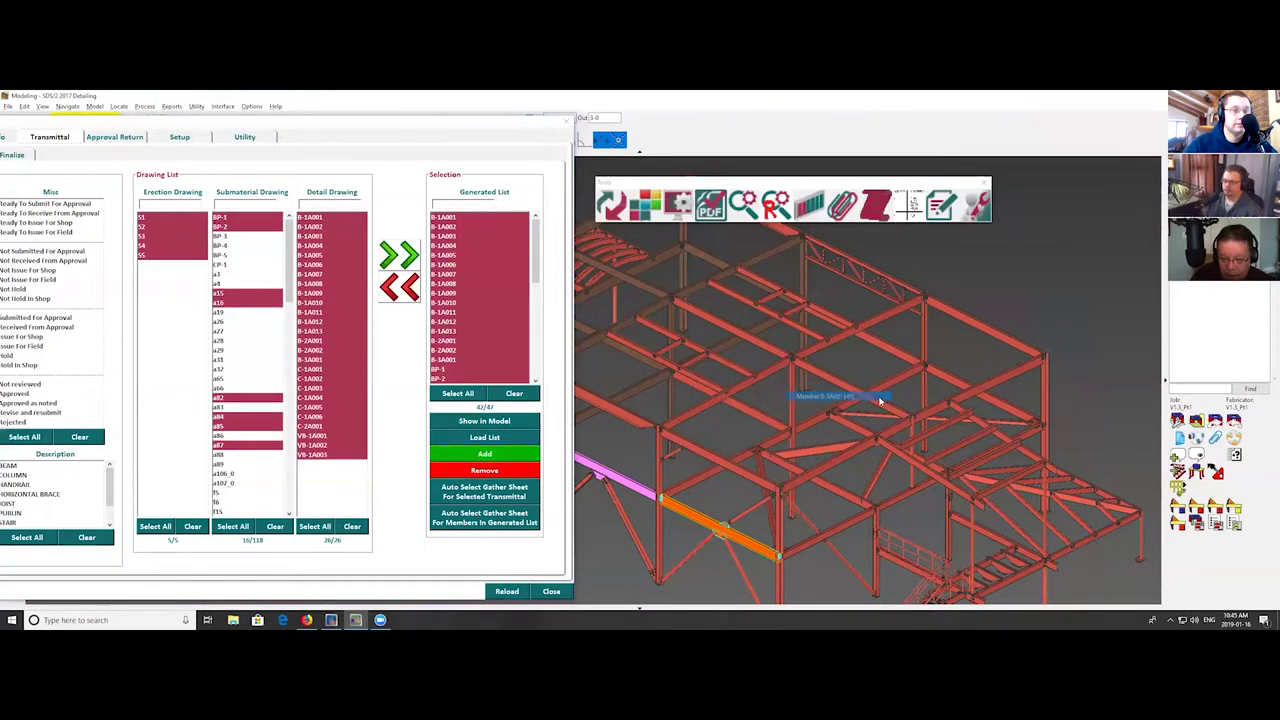
pyautogui.middleClick(812, 396)
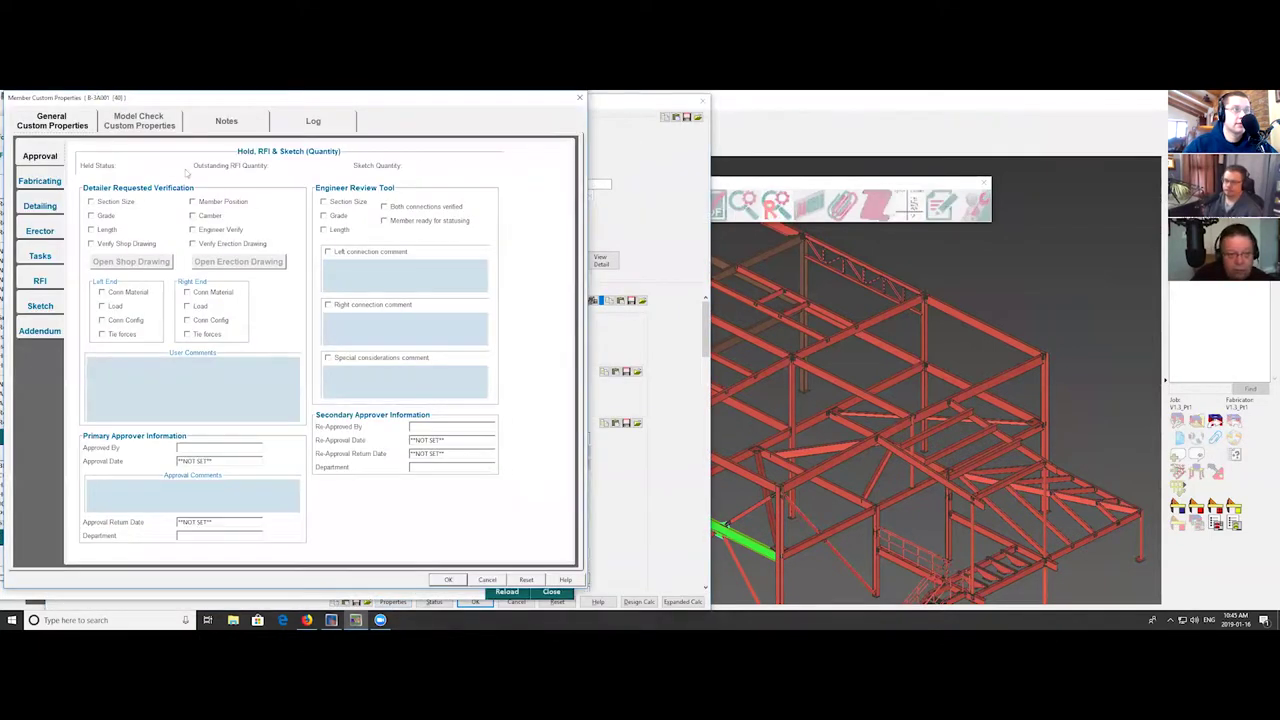
pyautogui.click(138, 120)
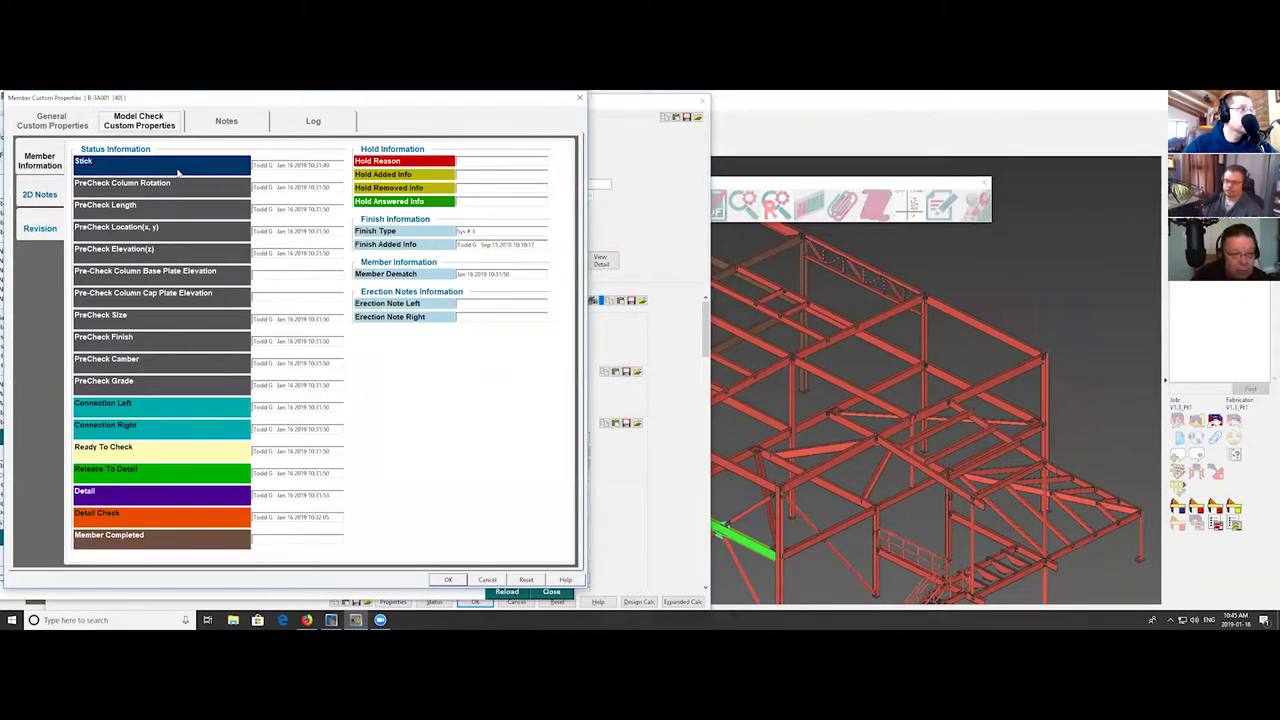
pyautogui.click(30, 197)
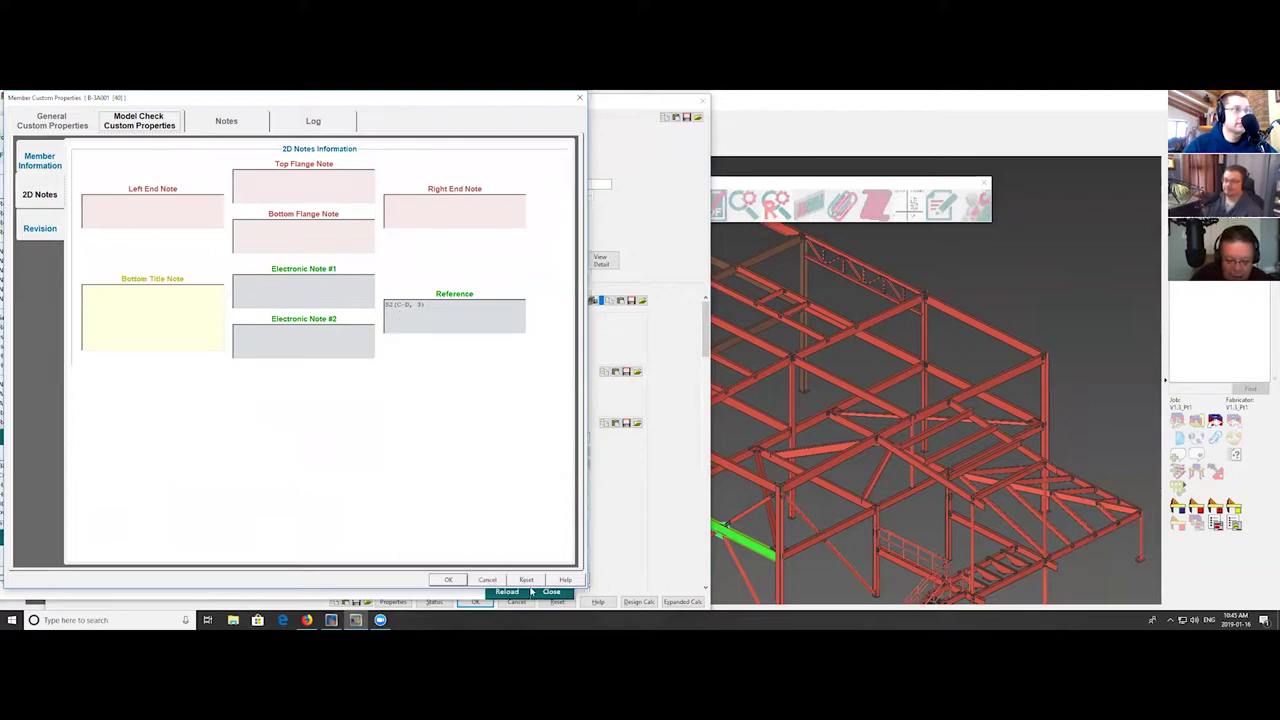
pyautogui.click(487, 580)
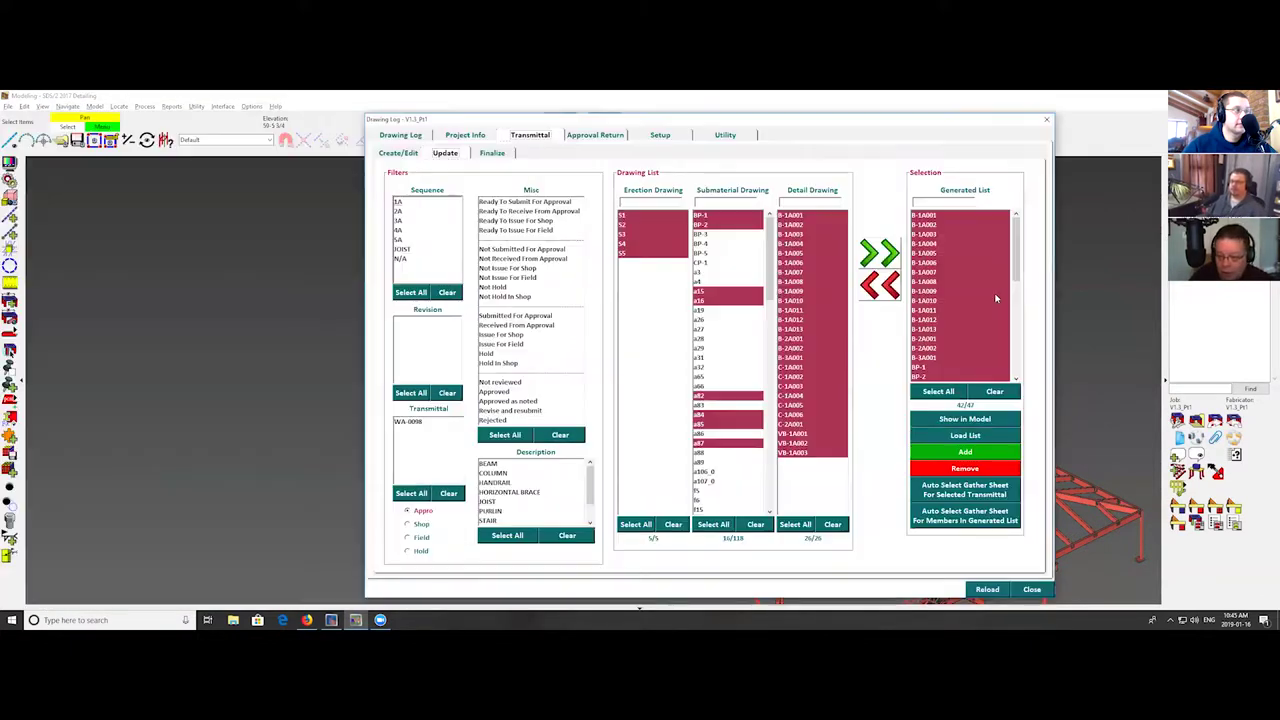
pyautogui.scroll(-3, 992, 313)
# - Add every generated-list sheet to approval transmittal WA-0098
pyautogui.click(938, 391)
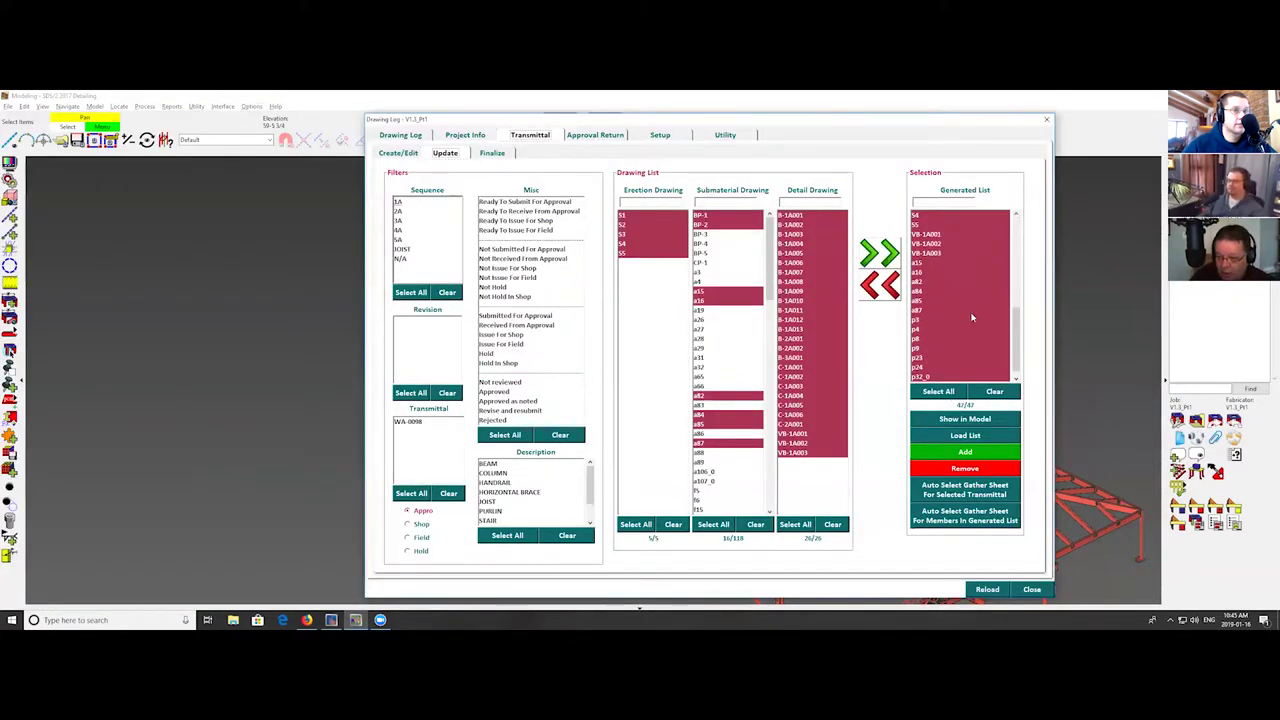
pyautogui.scroll(10, 985, 310)
pyautogui.scroll(-10, 985, 310)
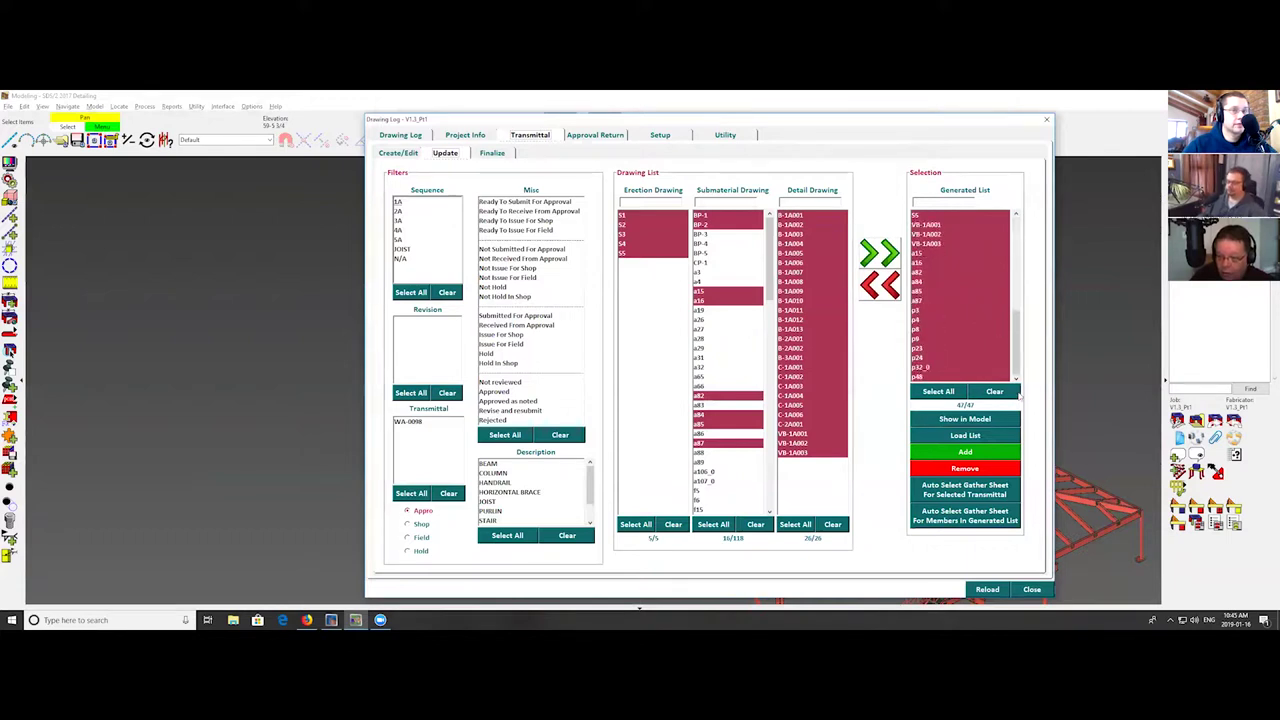
pyautogui.click(966, 452)
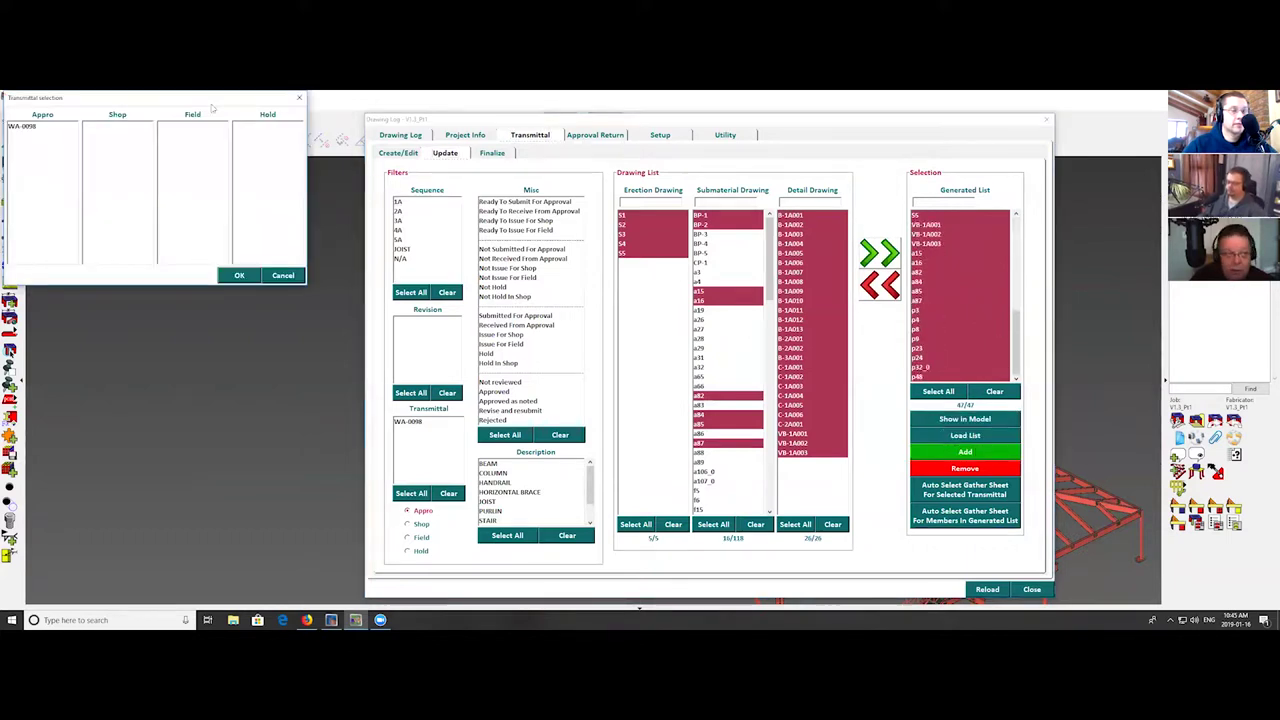
pyautogui.moveTo(181, 102); pyautogui.dragTo(821, 190)
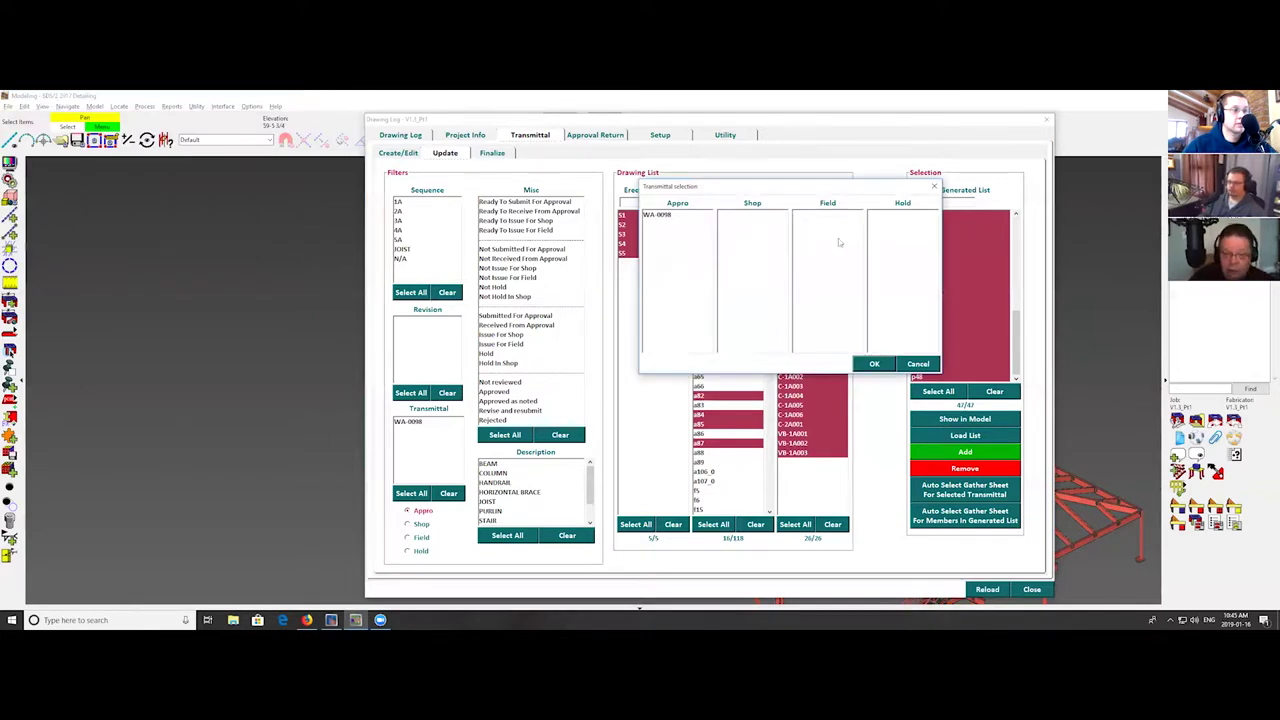
pyautogui.click(662, 216)
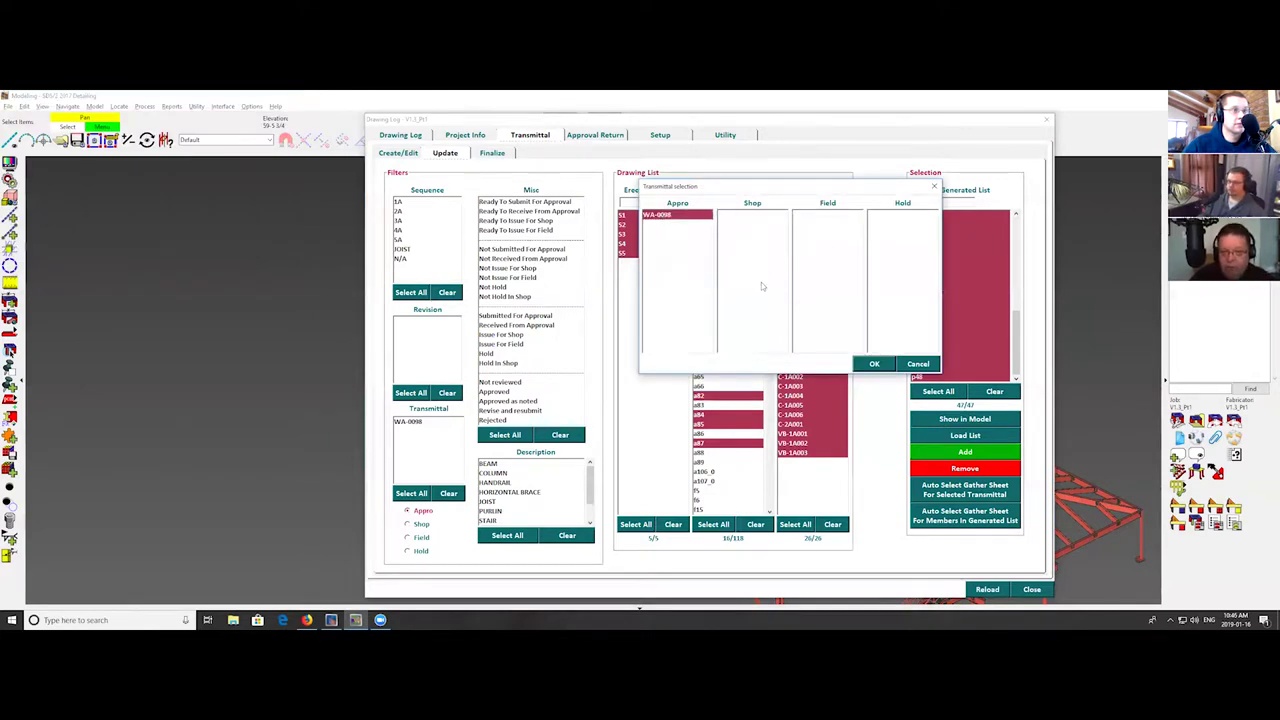
pyautogui.click(882, 366)
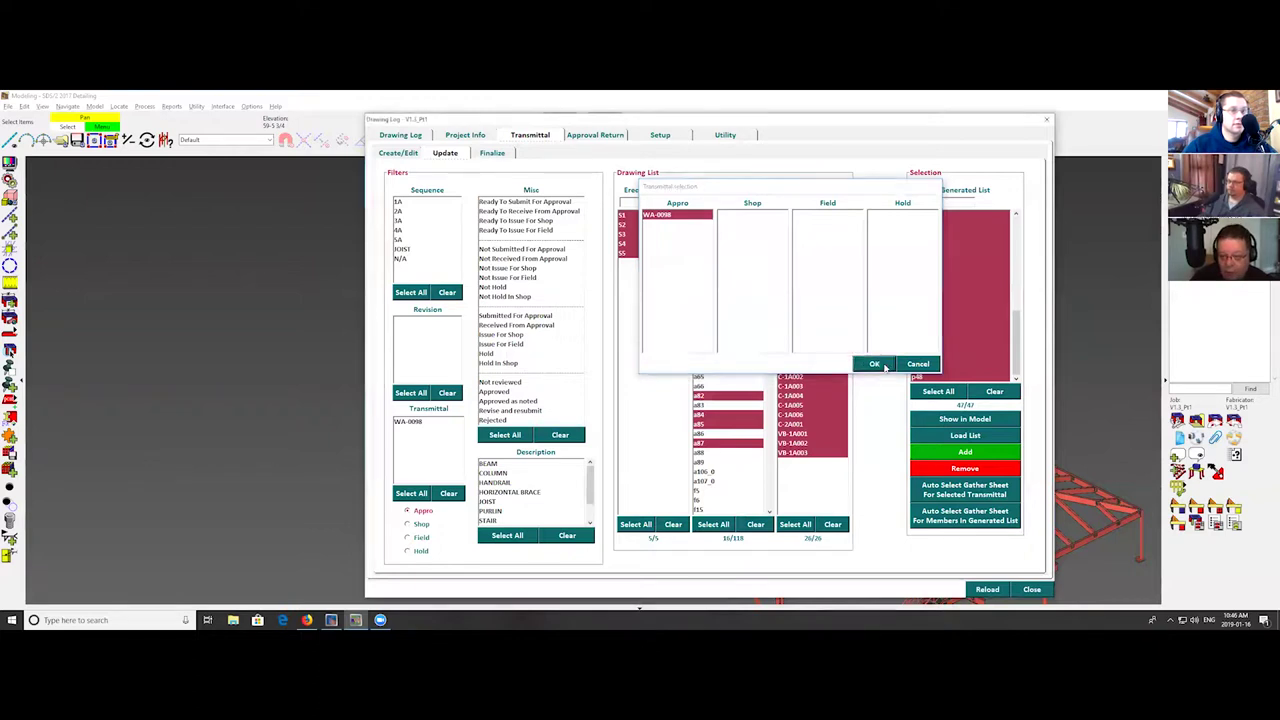
pyautogui.click(680, 374)
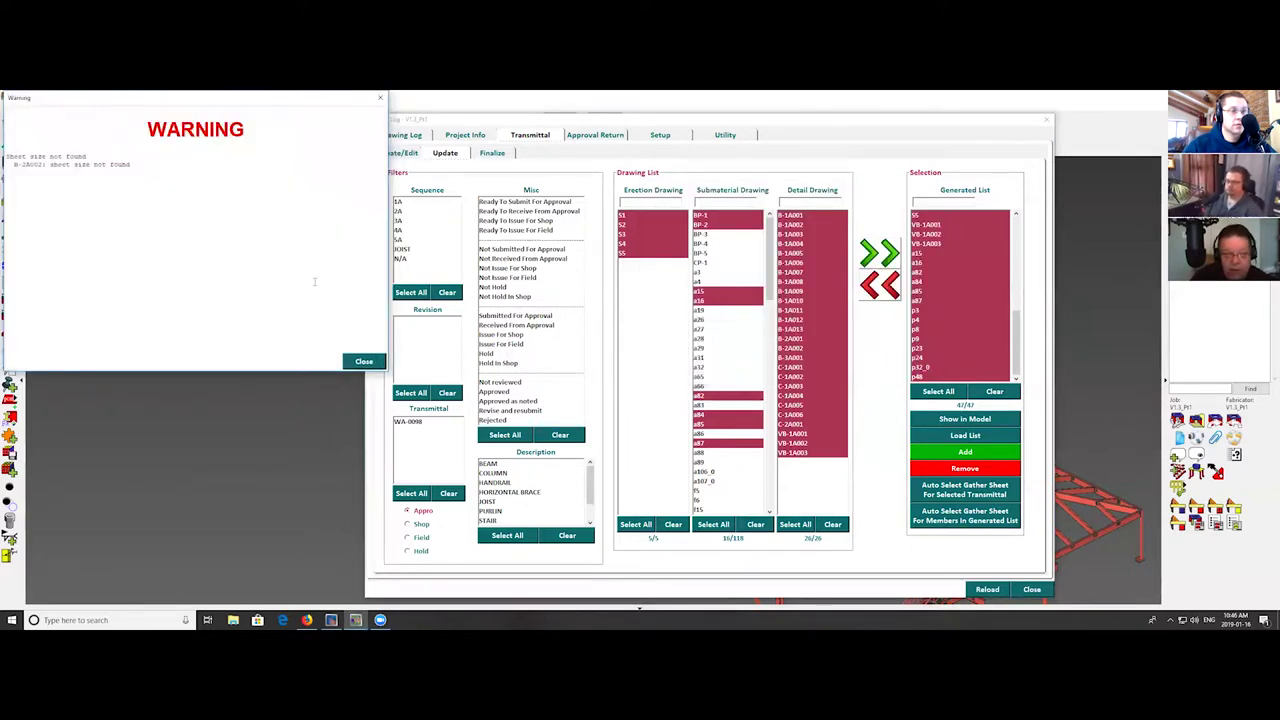
# - Dismiss the sheet size warning and deselect sheets B-2A001 through B-3A001 before finalizing
pyautogui.moveTo(208, 103); pyautogui.dragTo(822, 153)
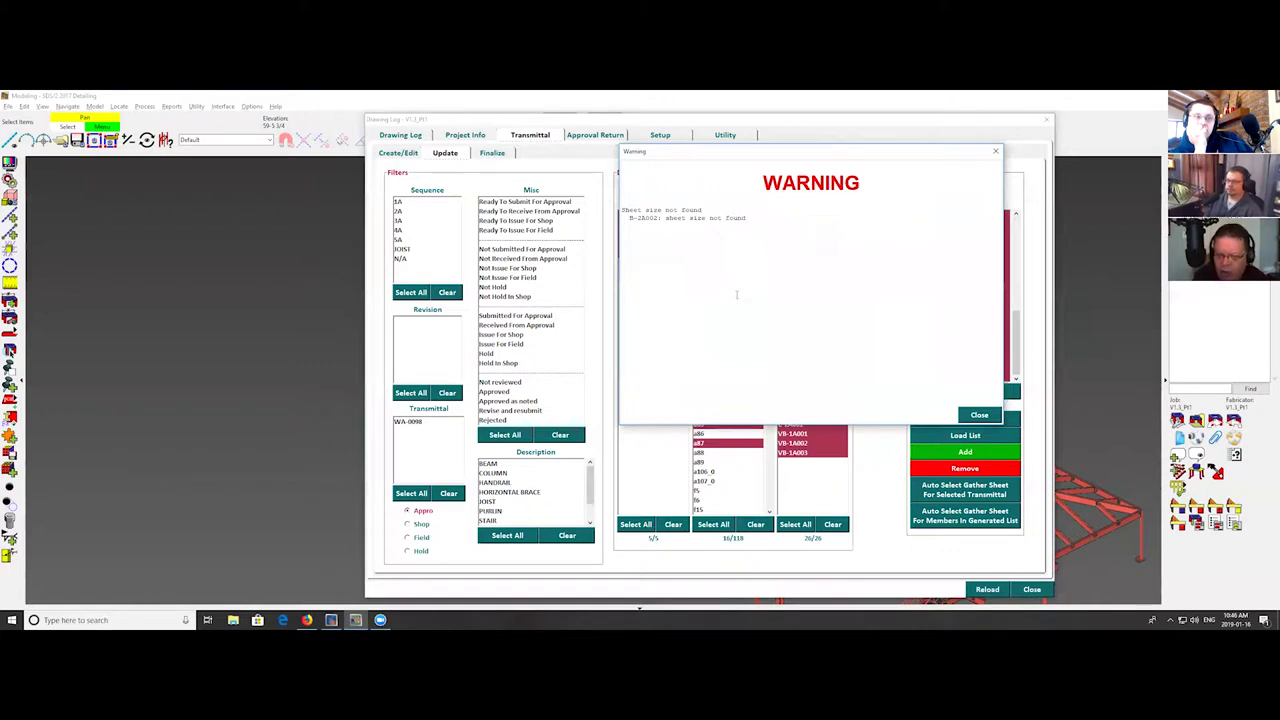
pyautogui.click(980, 415)
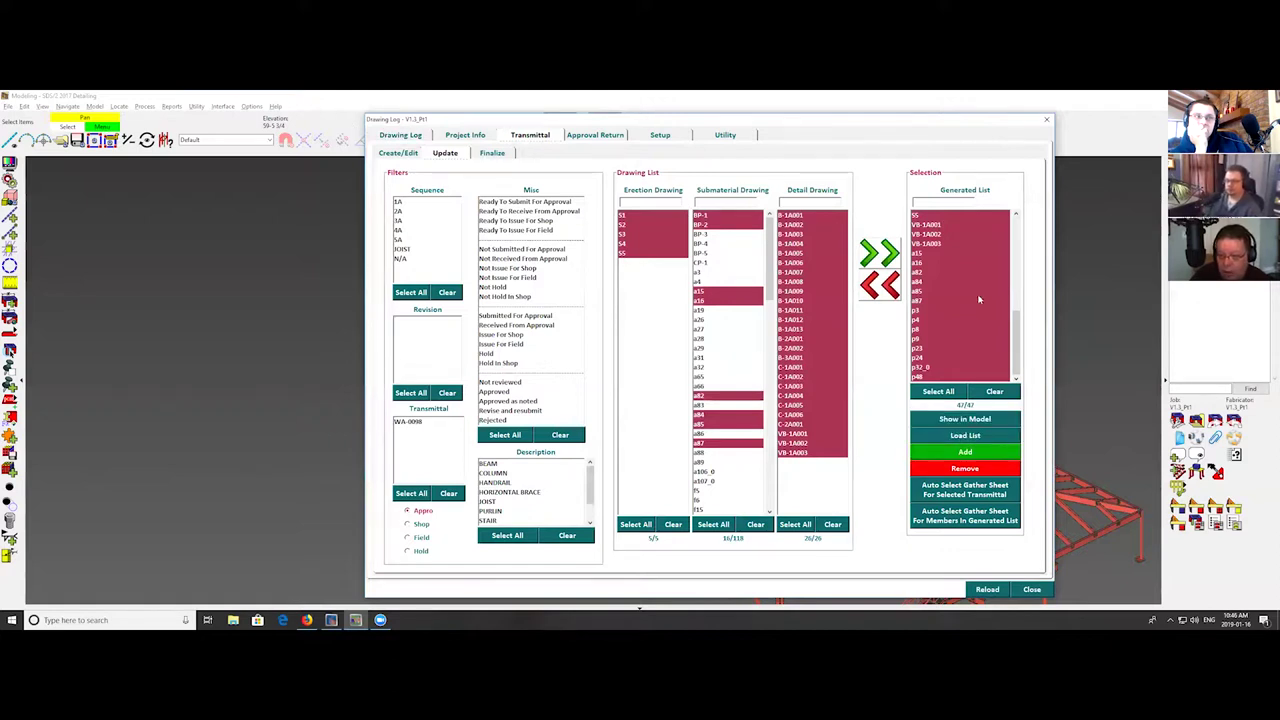
pyautogui.scroll(10, 978, 300)
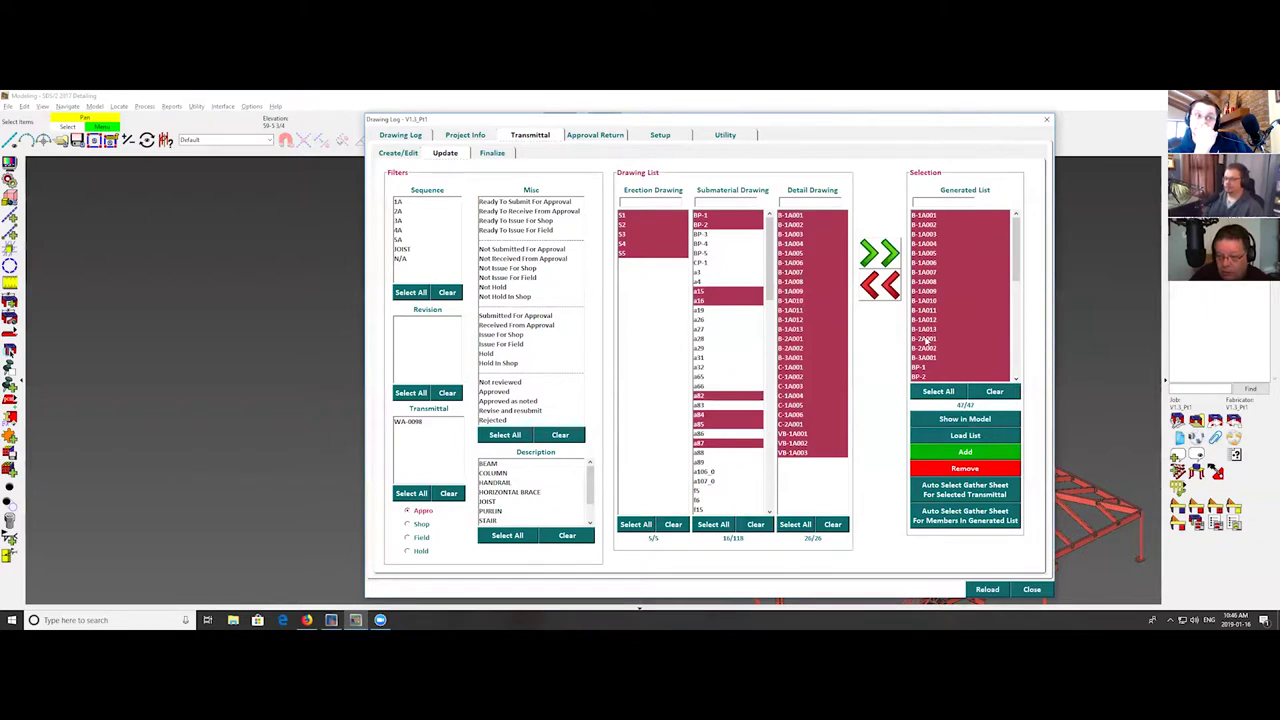
pyautogui.moveTo(933, 340); pyautogui.dragTo(933, 357)
pyautogui.click(493, 152)
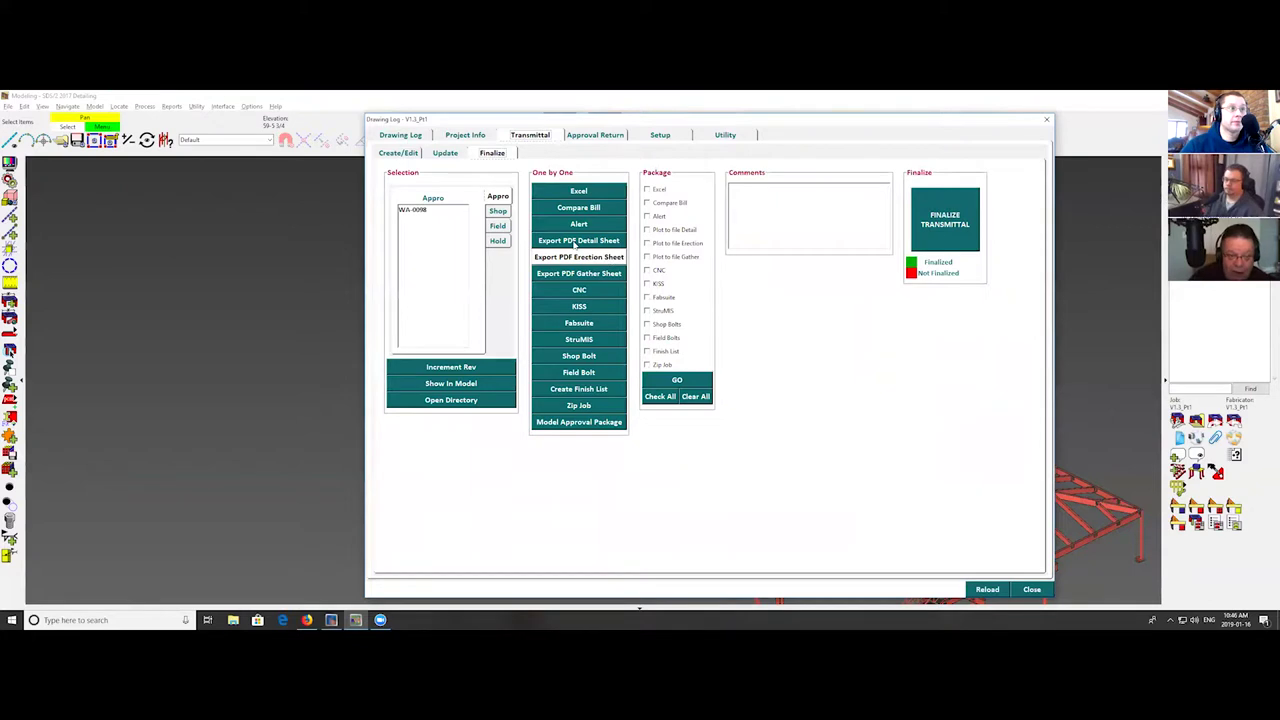
# - Run Increment Rev on WA-0098 with gather and erection sheets included in Select Sheets
pyautogui.click(430, 210)
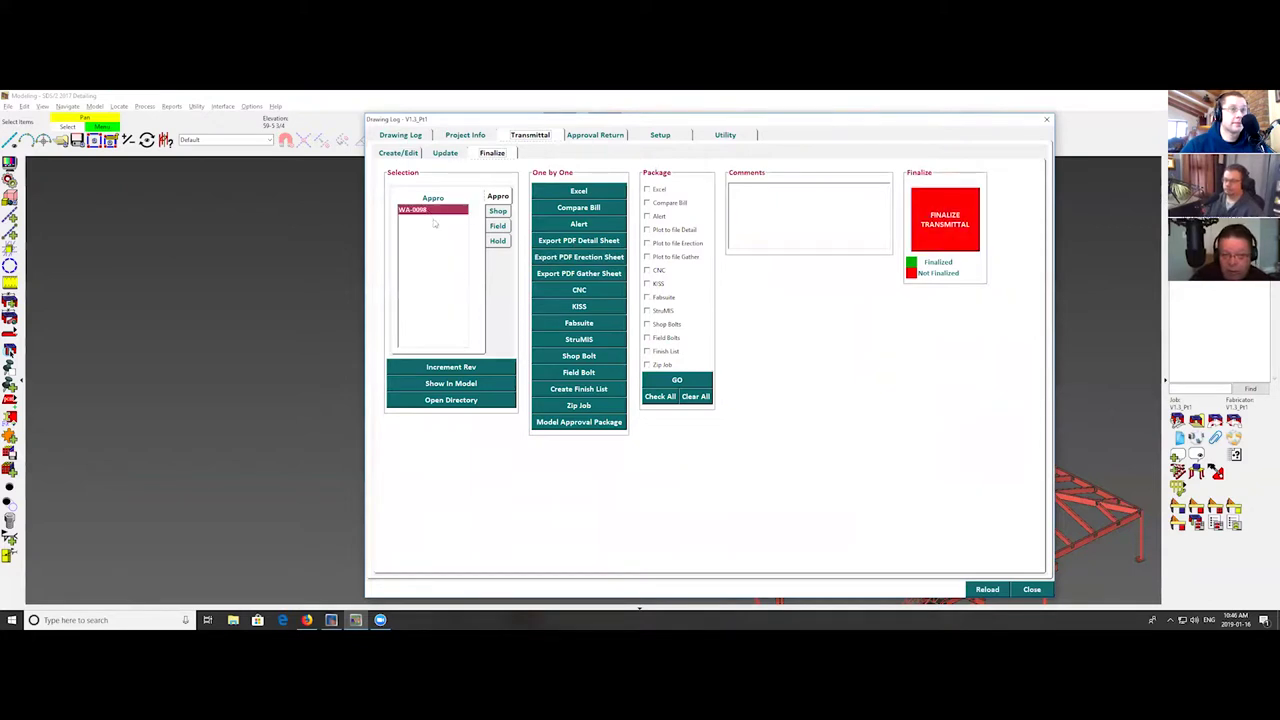
pyautogui.click(470, 367)
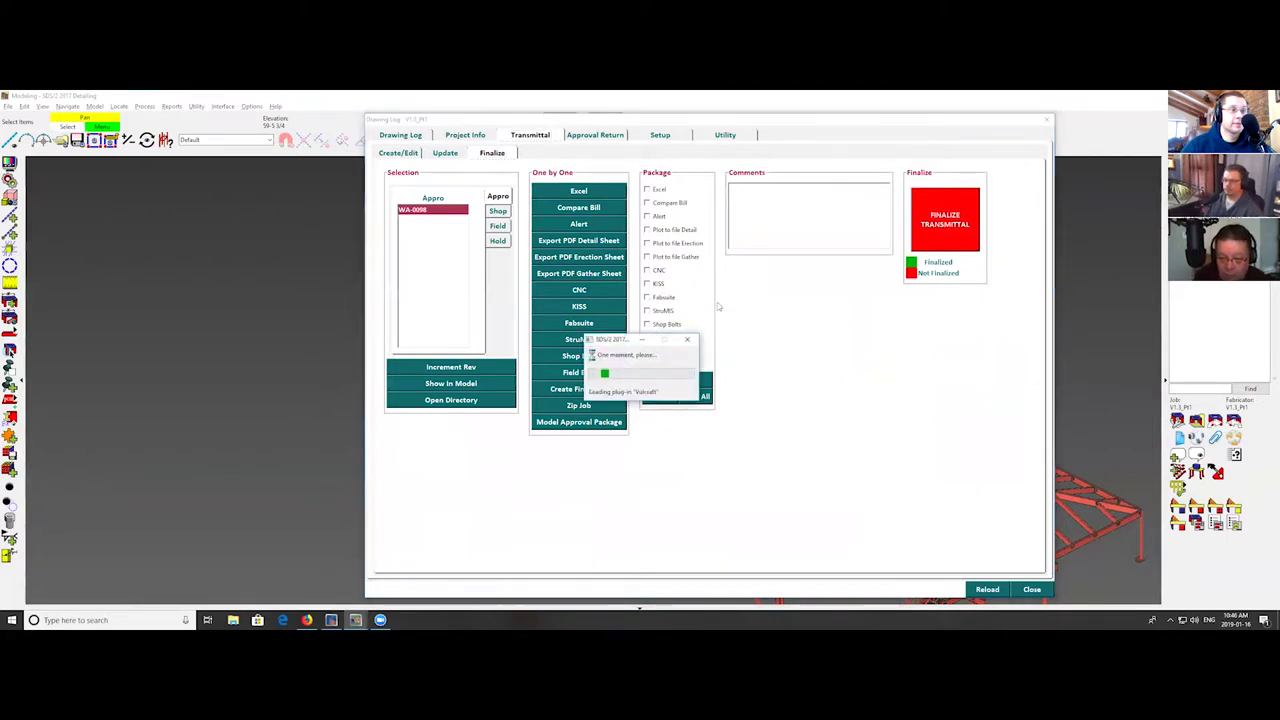
pyautogui.click(518, 348)
pyautogui.click(518, 359)
pyautogui.moveTo(505, 218); pyautogui.dragTo(795, 206)
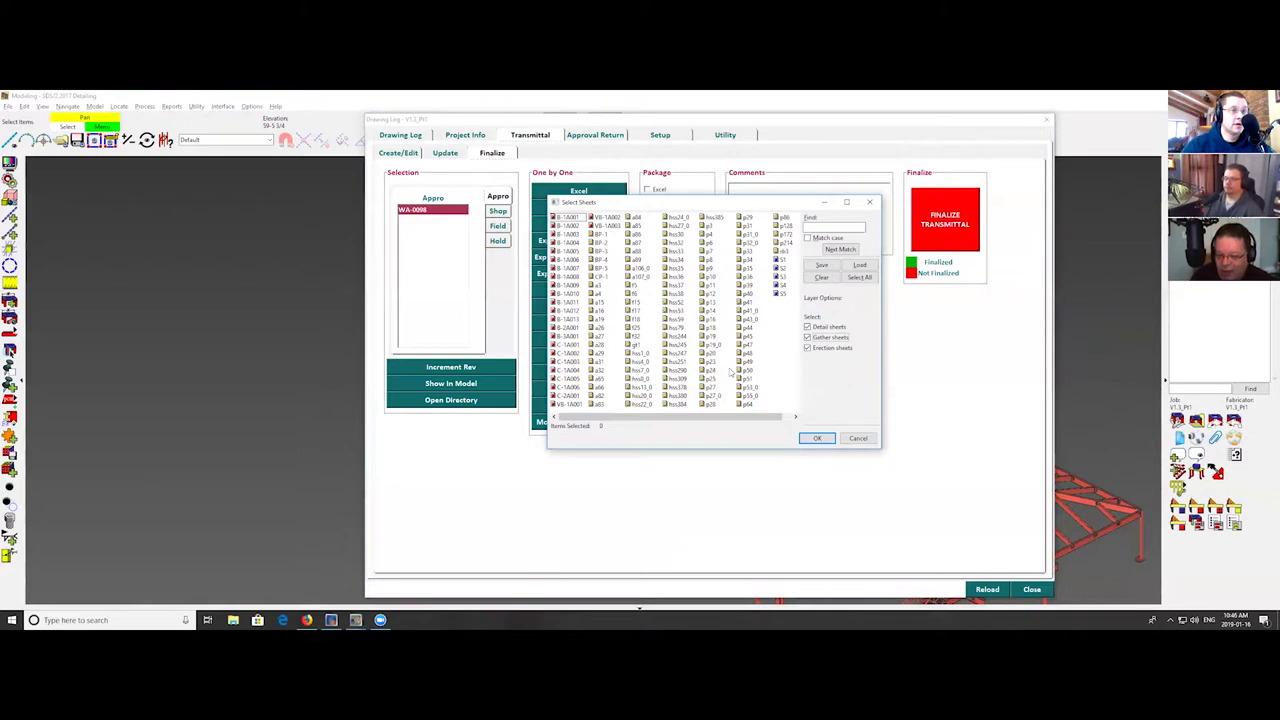
# - Load the saved WA-0098_DETAIL_SHEET list to select its 25 sheets, then reopen the saved lists
pyautogui.click(855, 266)
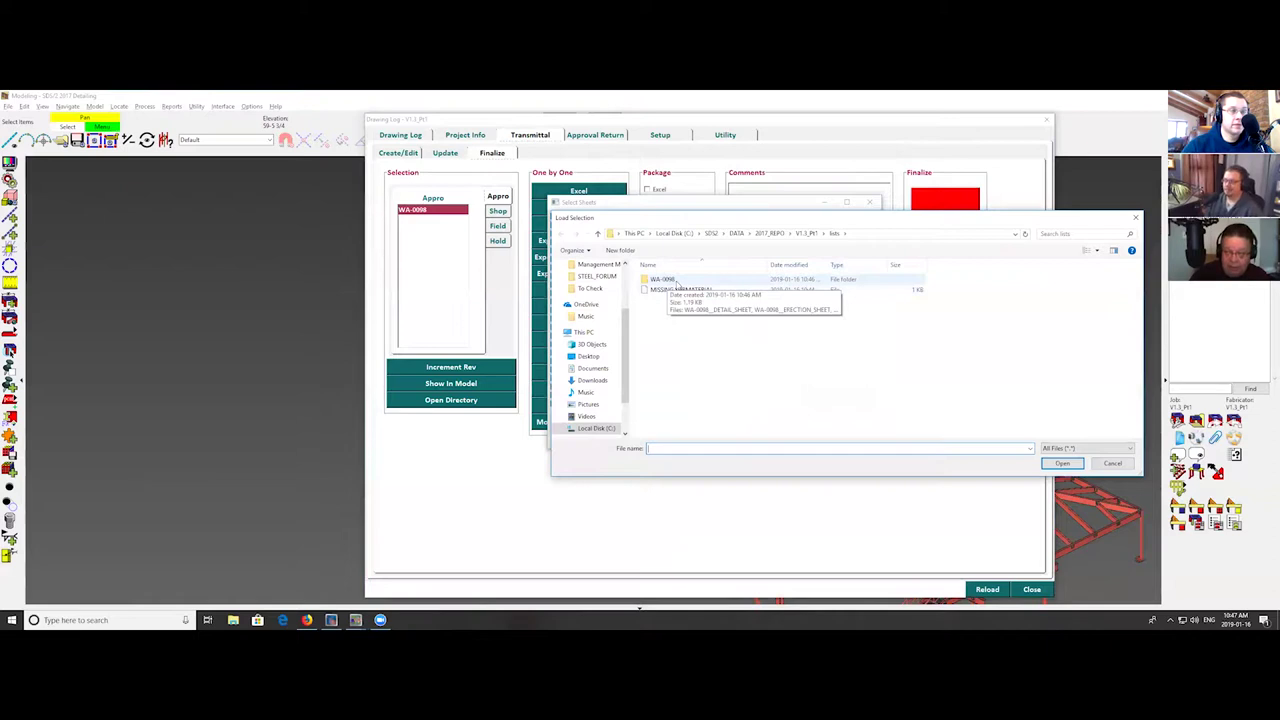
pyautogui.doubleClick(676, 282)
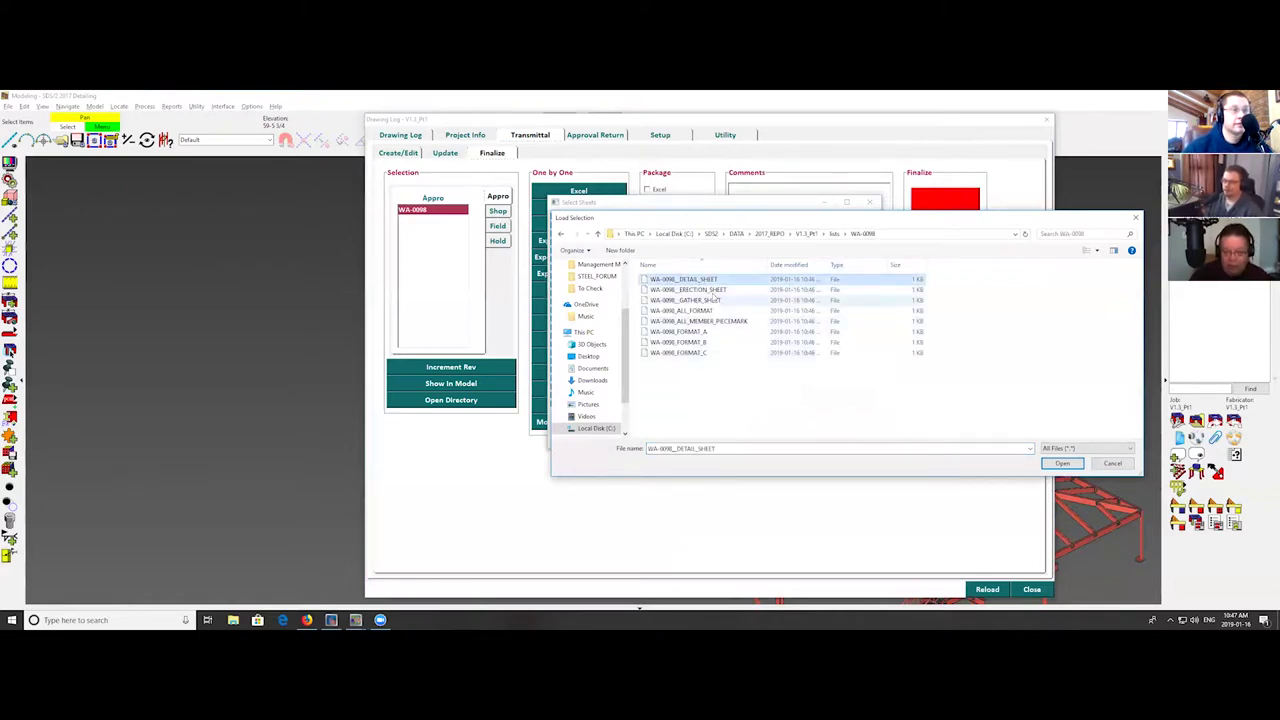
pyautogui.click(1062, 463)
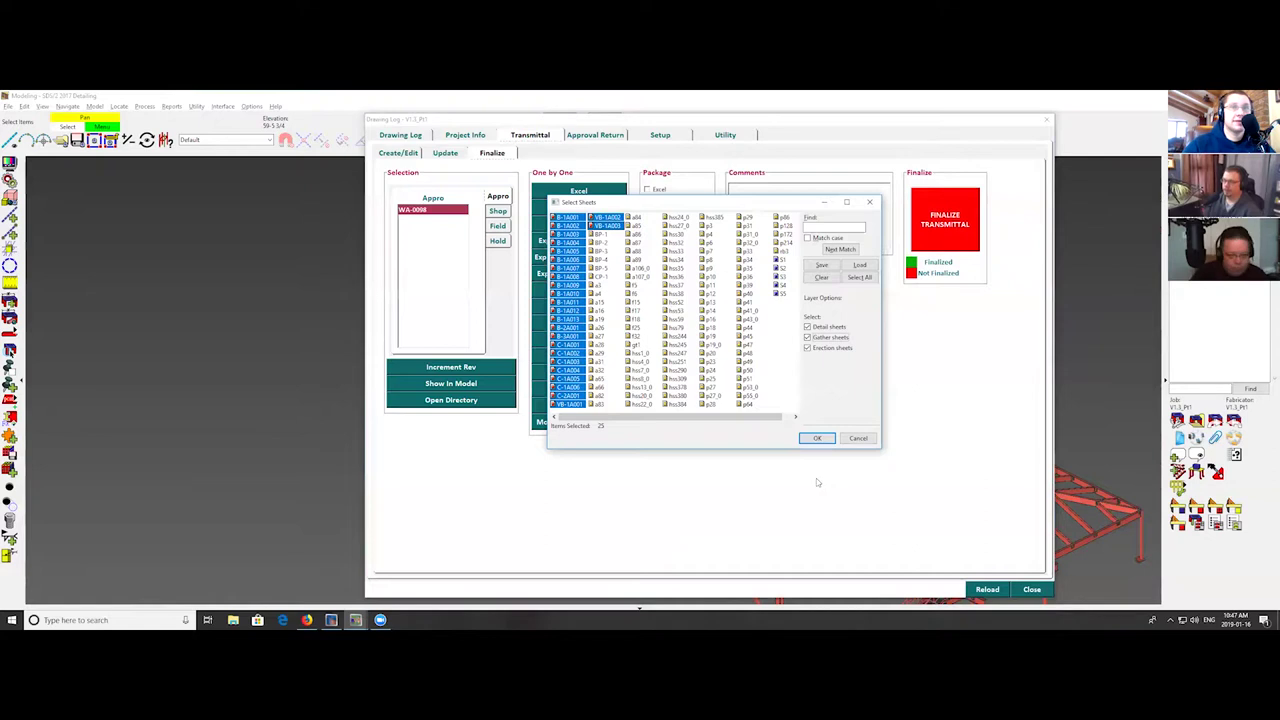
pyautogui.click(862, 265)
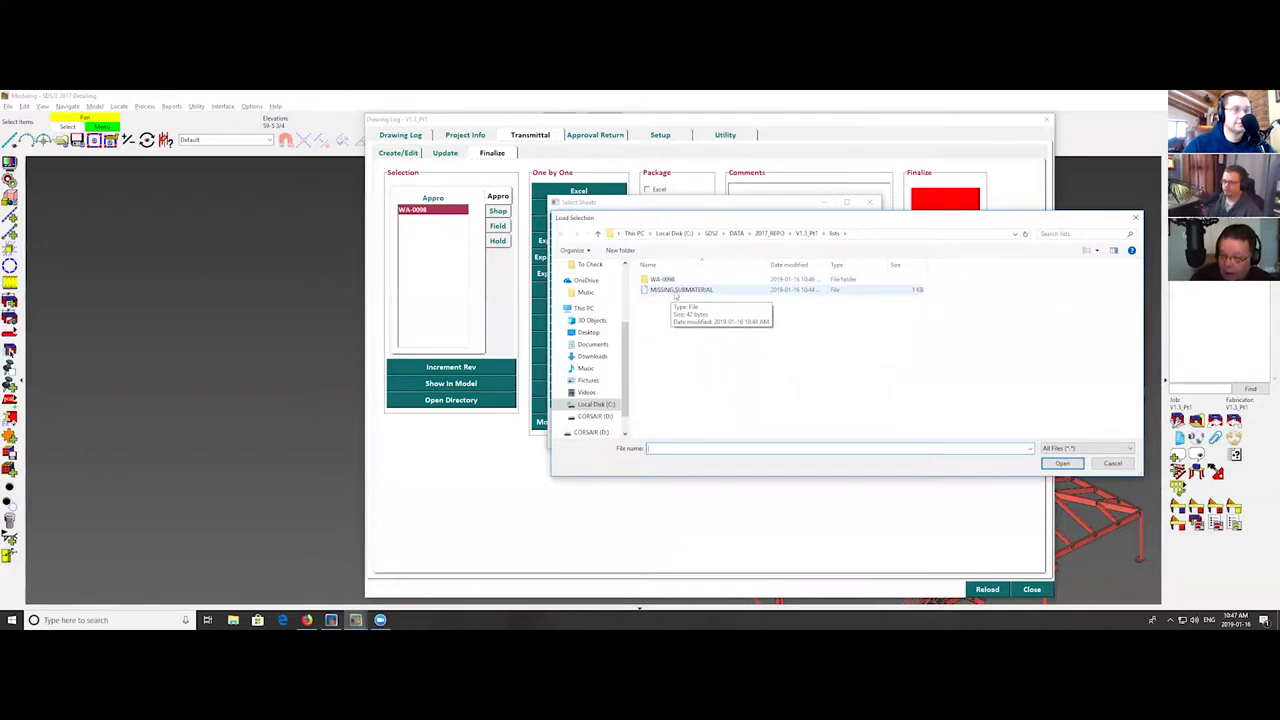
# - Open the WA-0098 saved lists folder and load a saved sheet selection
pyautogui.doubleClick(662, 279)
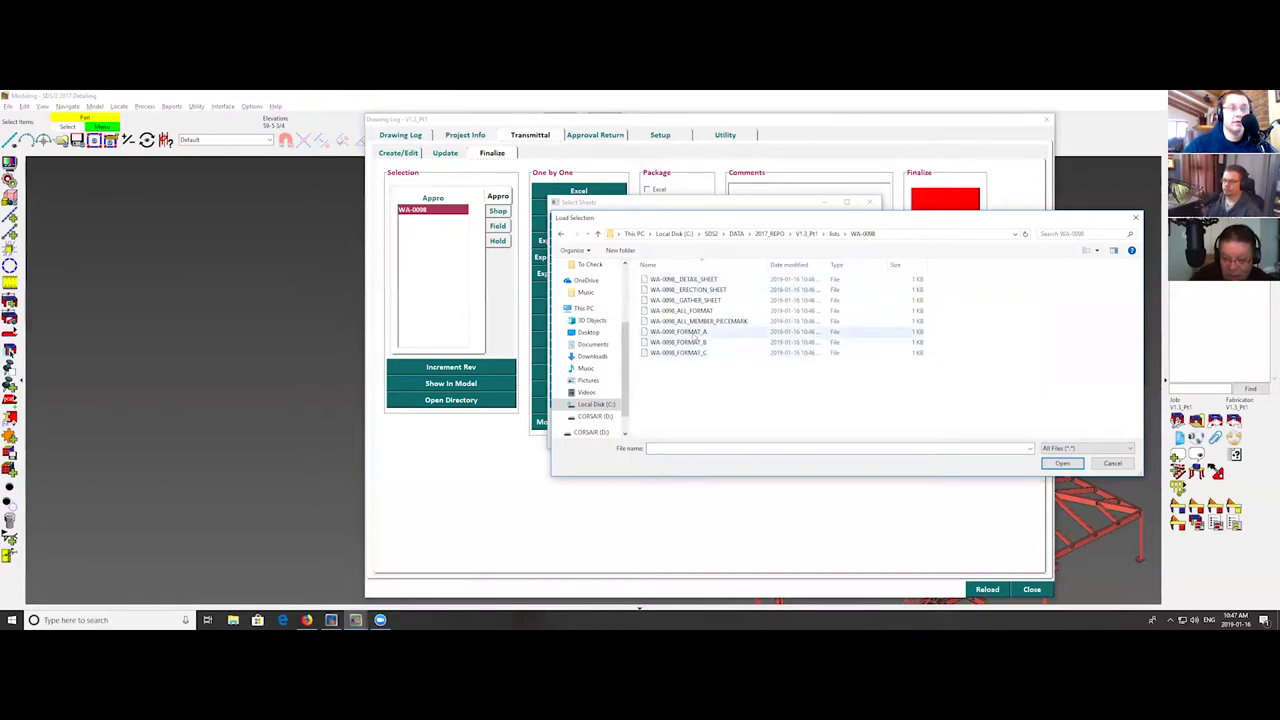
pyautogui.click(692, 333)
pyautogui.click(1062, 463)
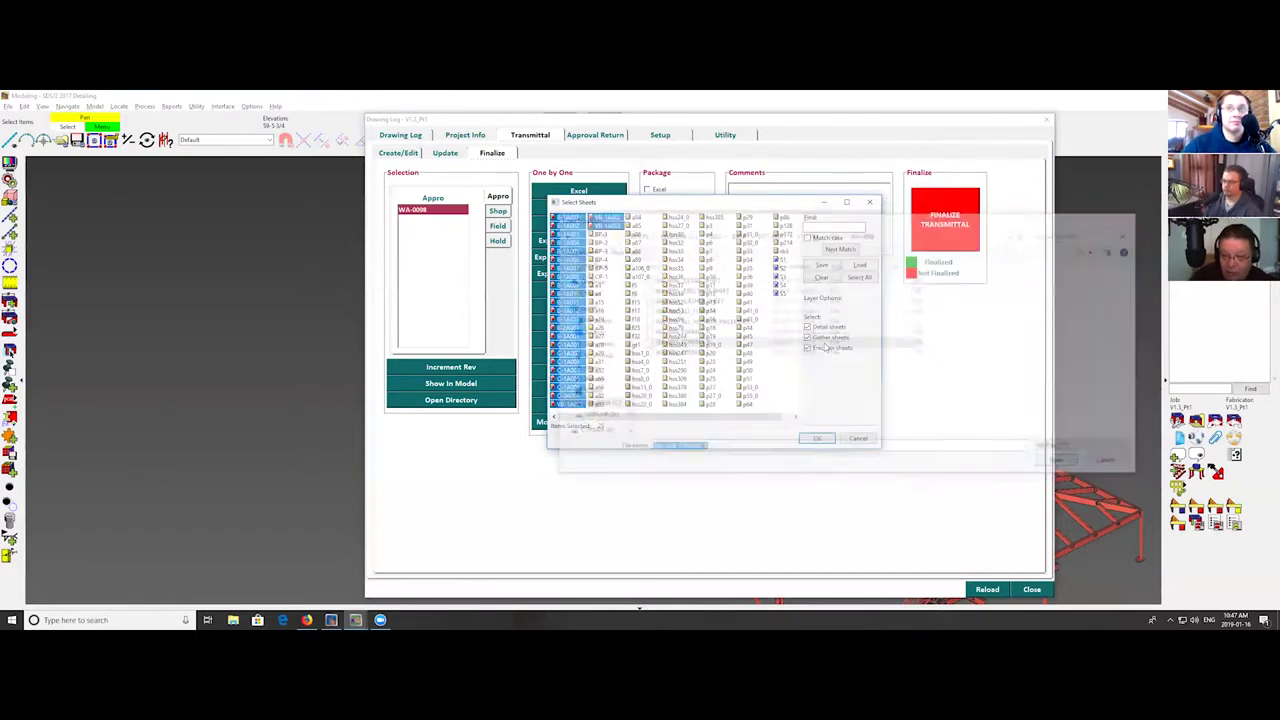
# - Clear the selection, drag-select the 25 sheets B-1A001 through VB-1A003, and accept them
pyautogui.click(821, 277)
pyautogui.click(859, 265)
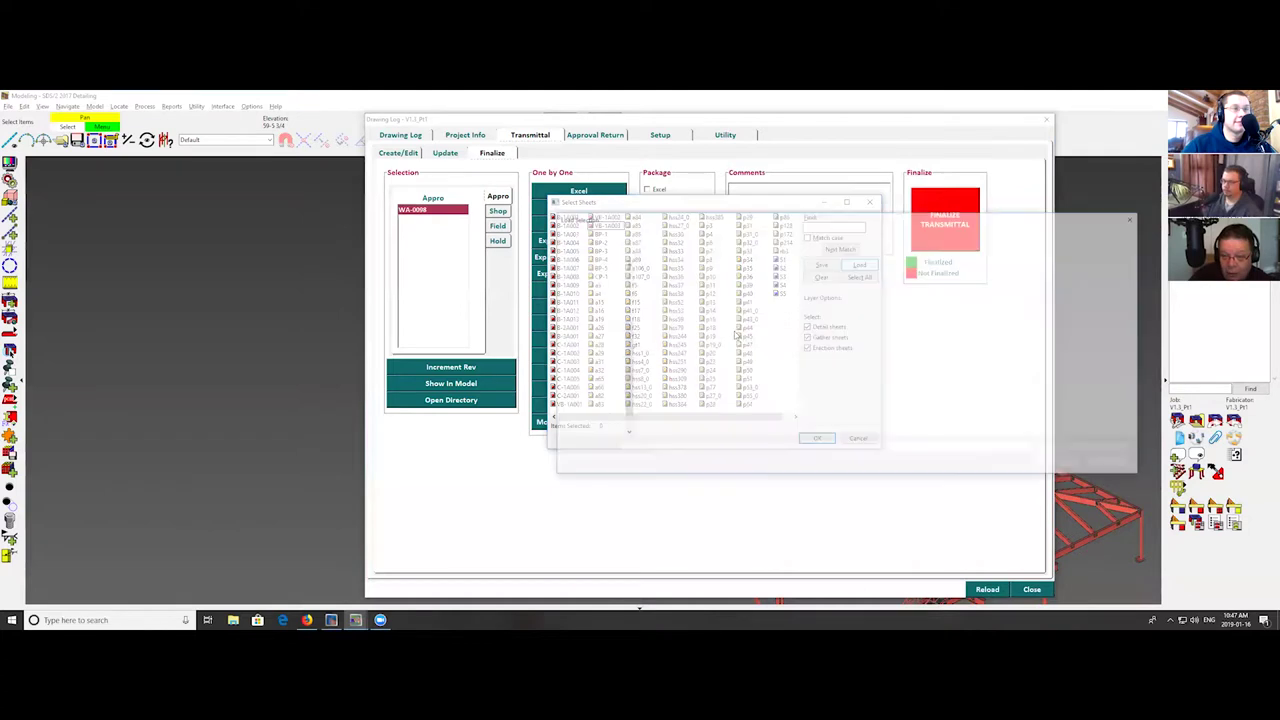
pyautogui.press('Return')
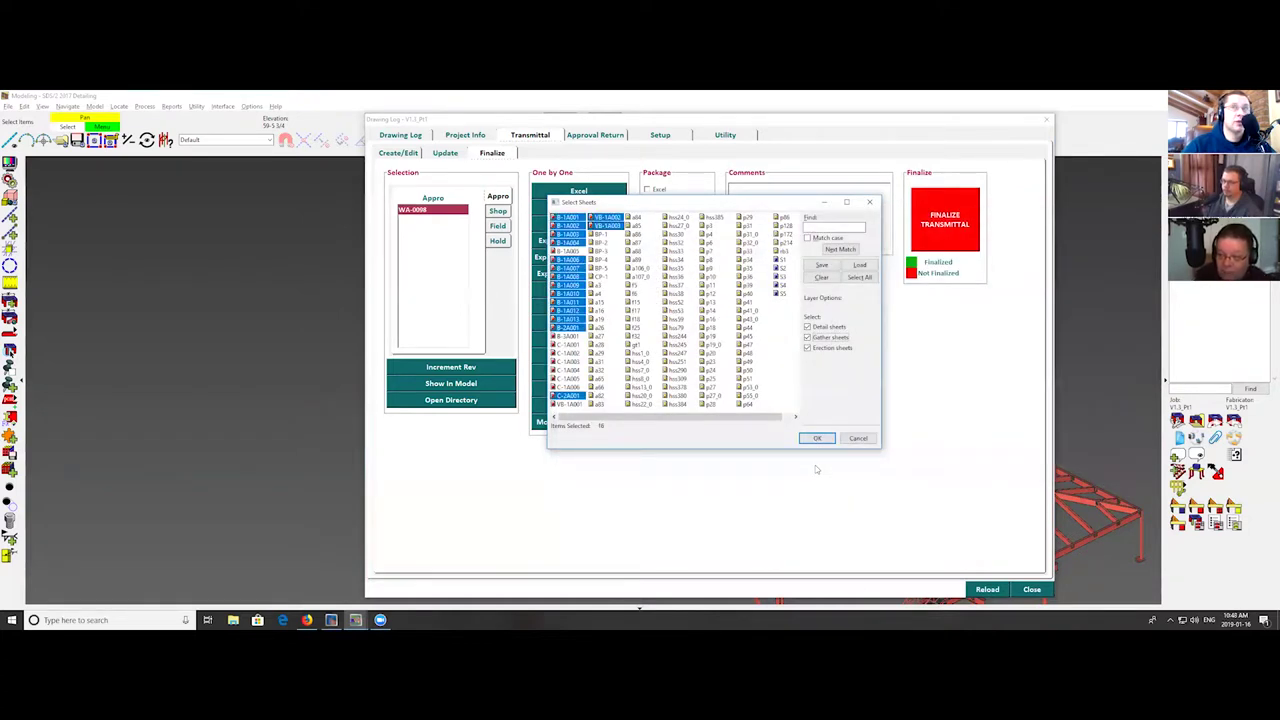
pyautogui.click(859, 265)
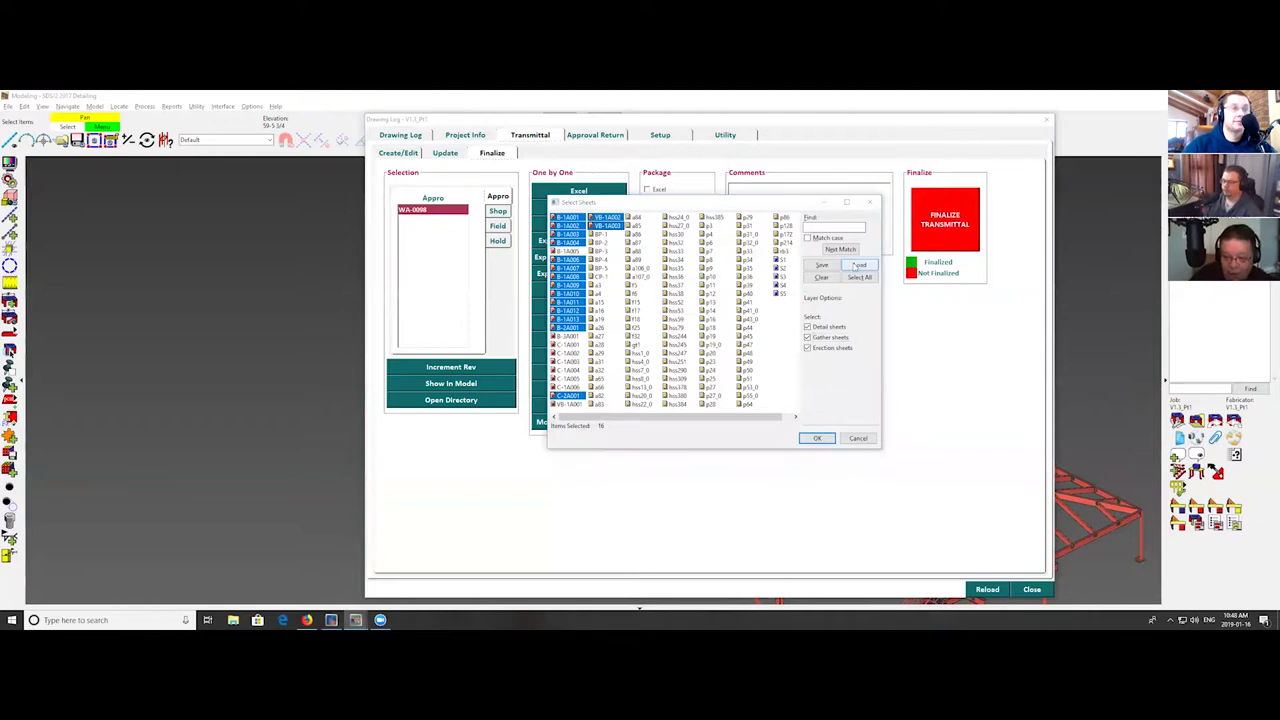
pyautogui.click(1112, 463)
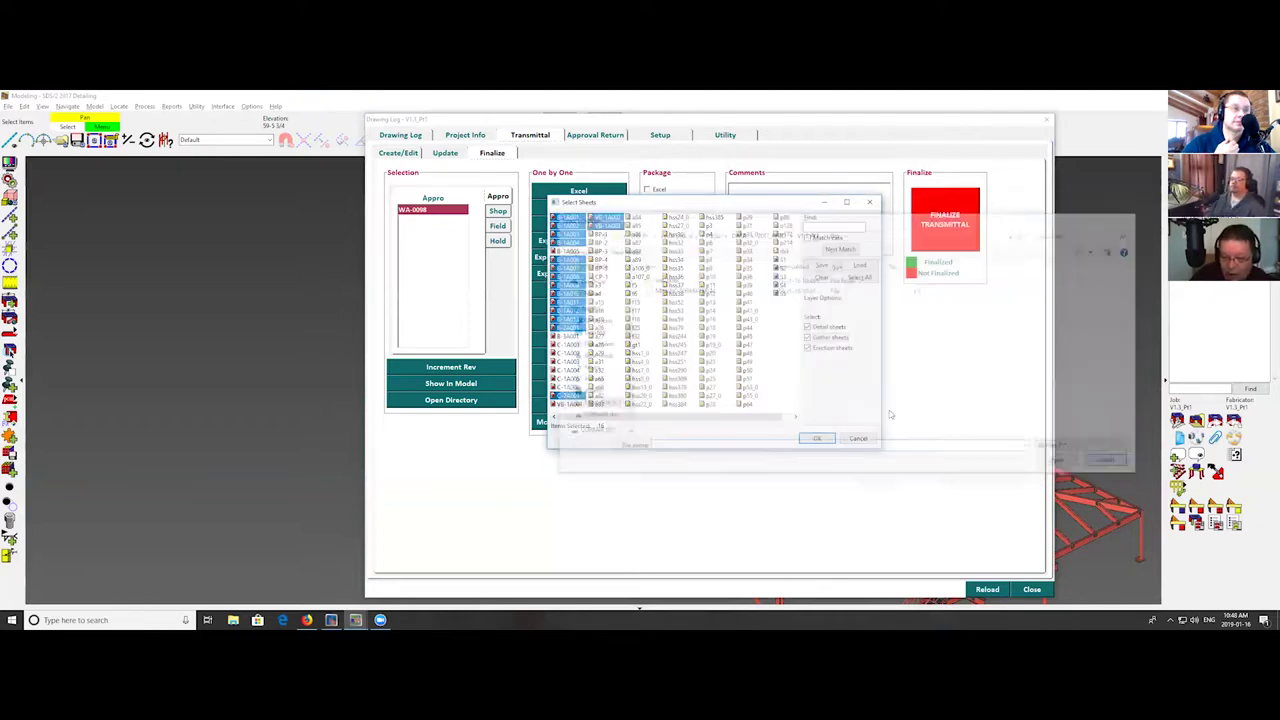
pyautogui.moveTo(566, 217); pyautogui.dragTo(606, 226)
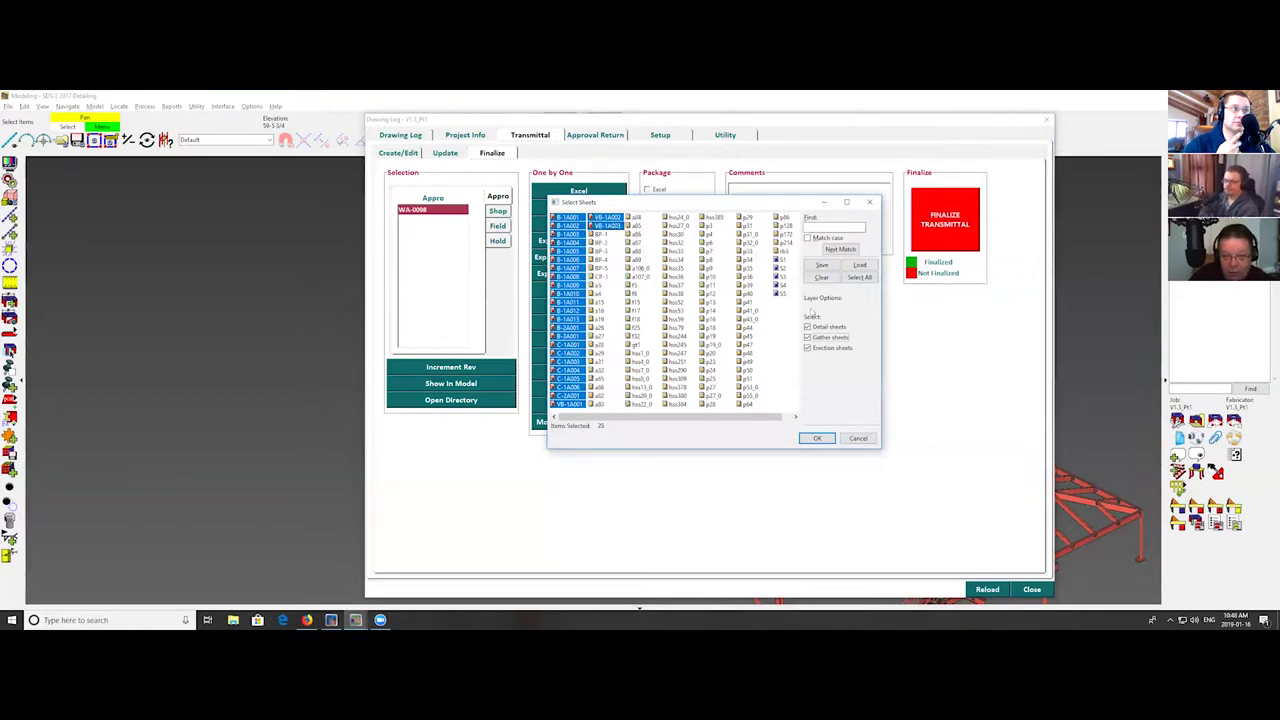
pyautogui.click(819, 439)
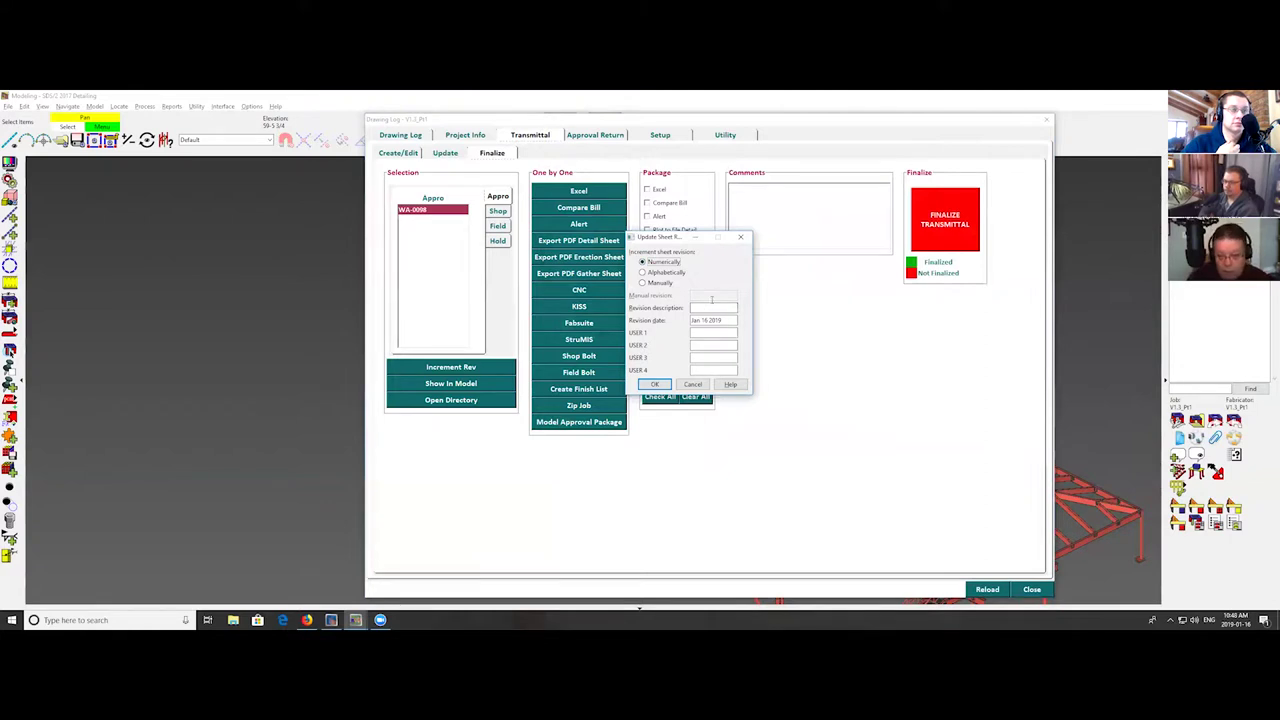
# - Increment the 25 sheets' revisions numerically with description 'SUB FOR APPR', then dismiss the Warnings report
pyautogui.write('SUB FOR APPR')
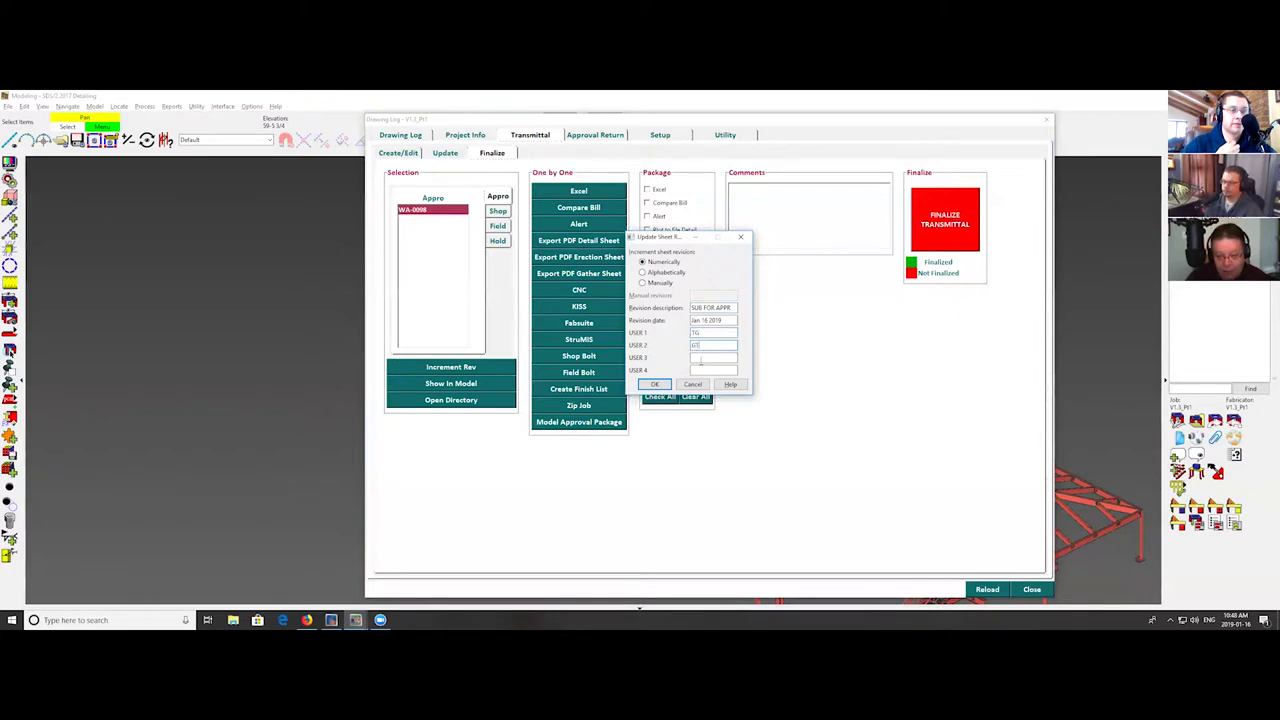
pyautogui.click(664, 384)
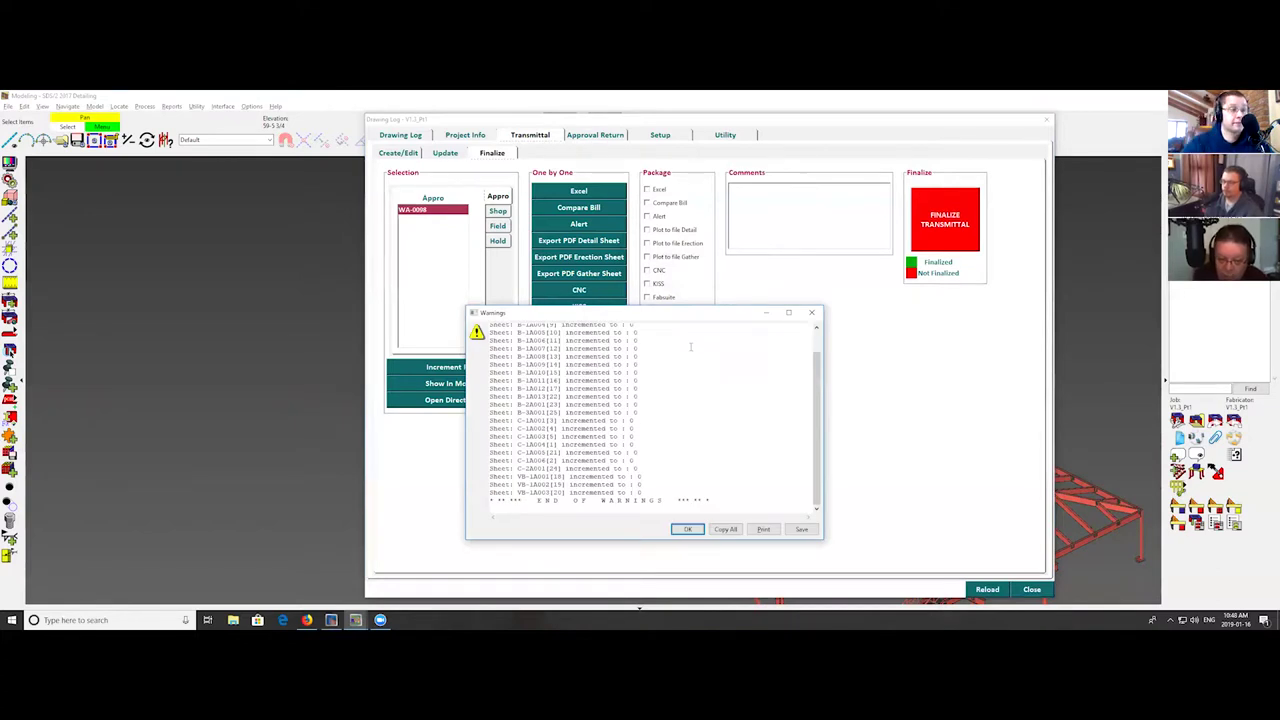
pyautogui.click(688, 529)
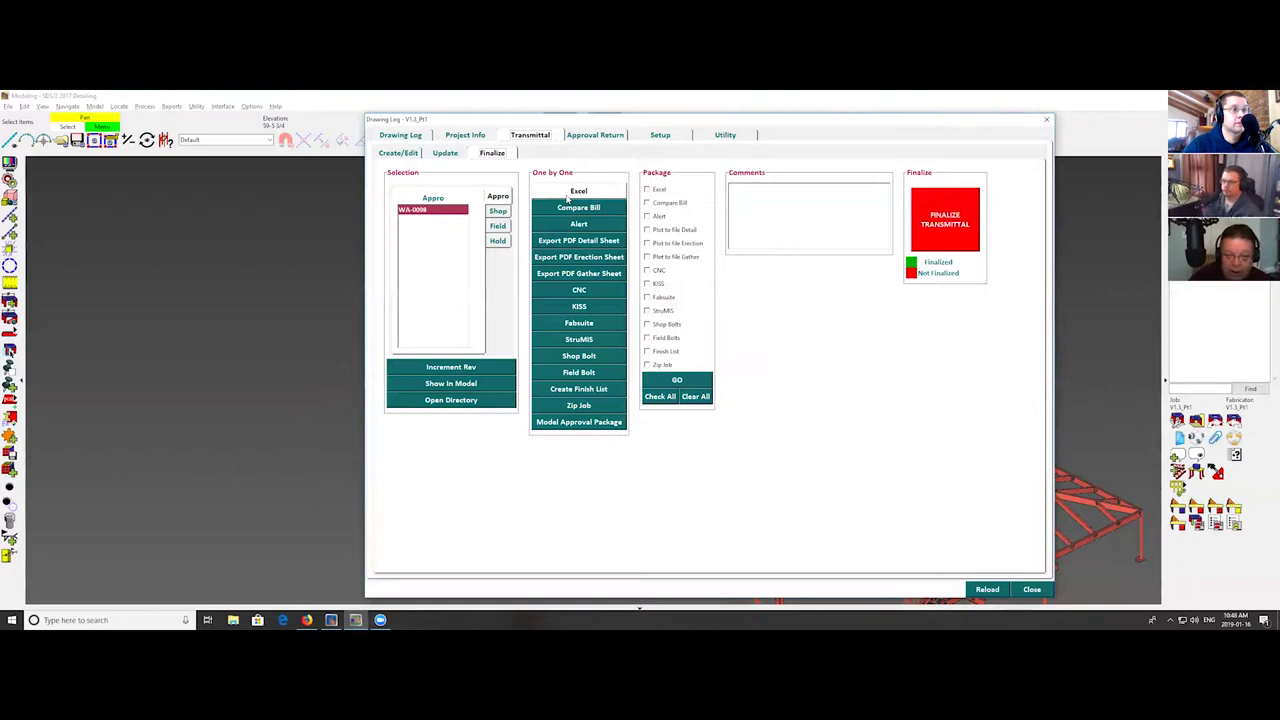
pyautogui.click(233, 620)
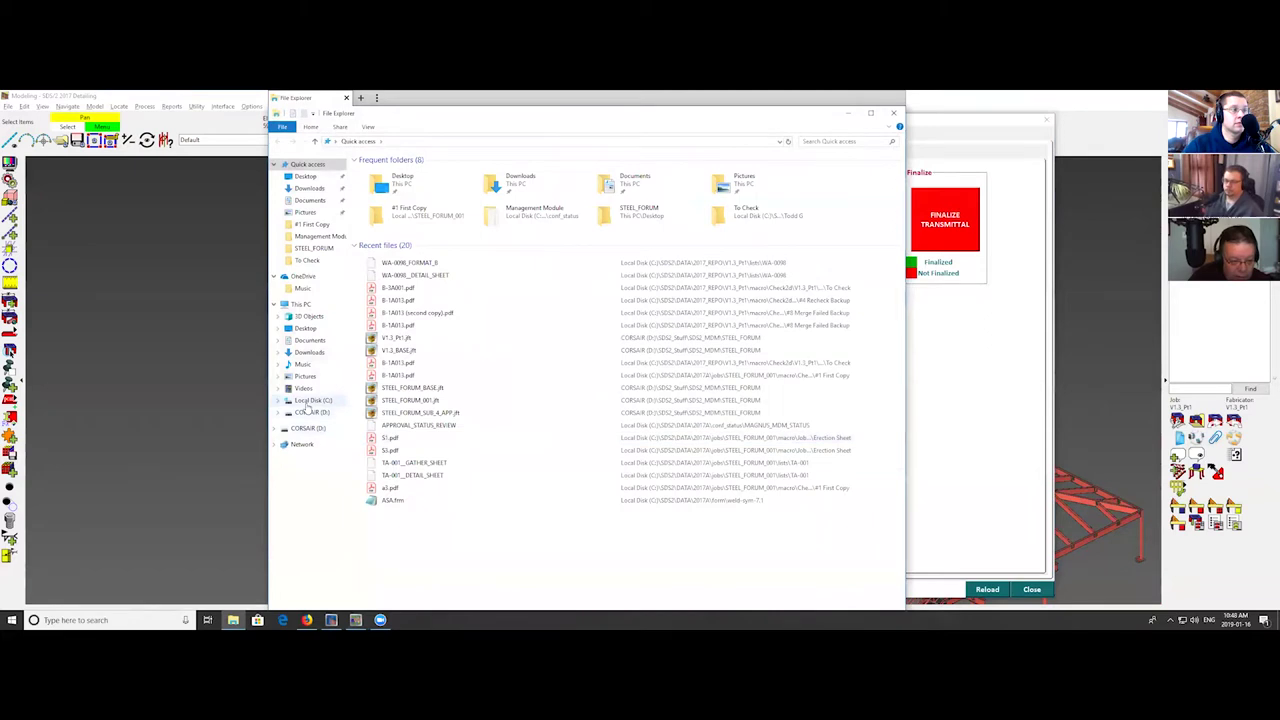
pyautogui.click(311, 400)
pyautogui.doubleClick(374, 257)
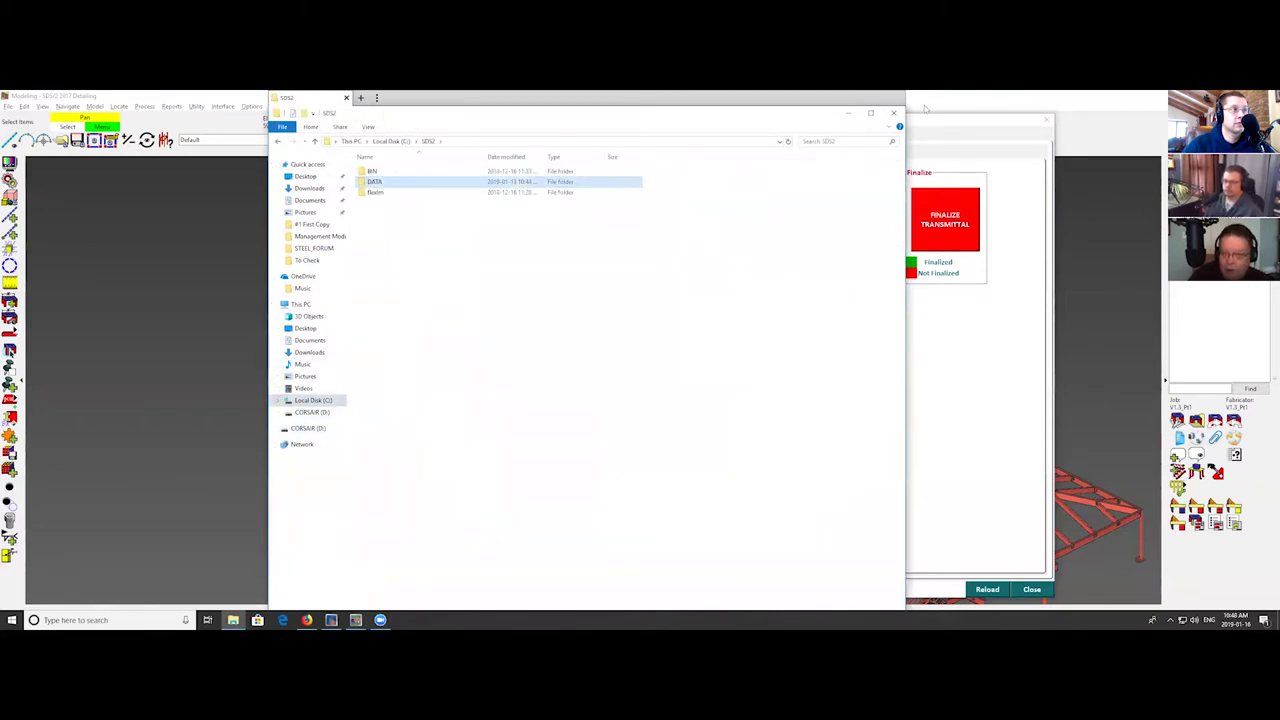
pyautogui.click(893, 112)
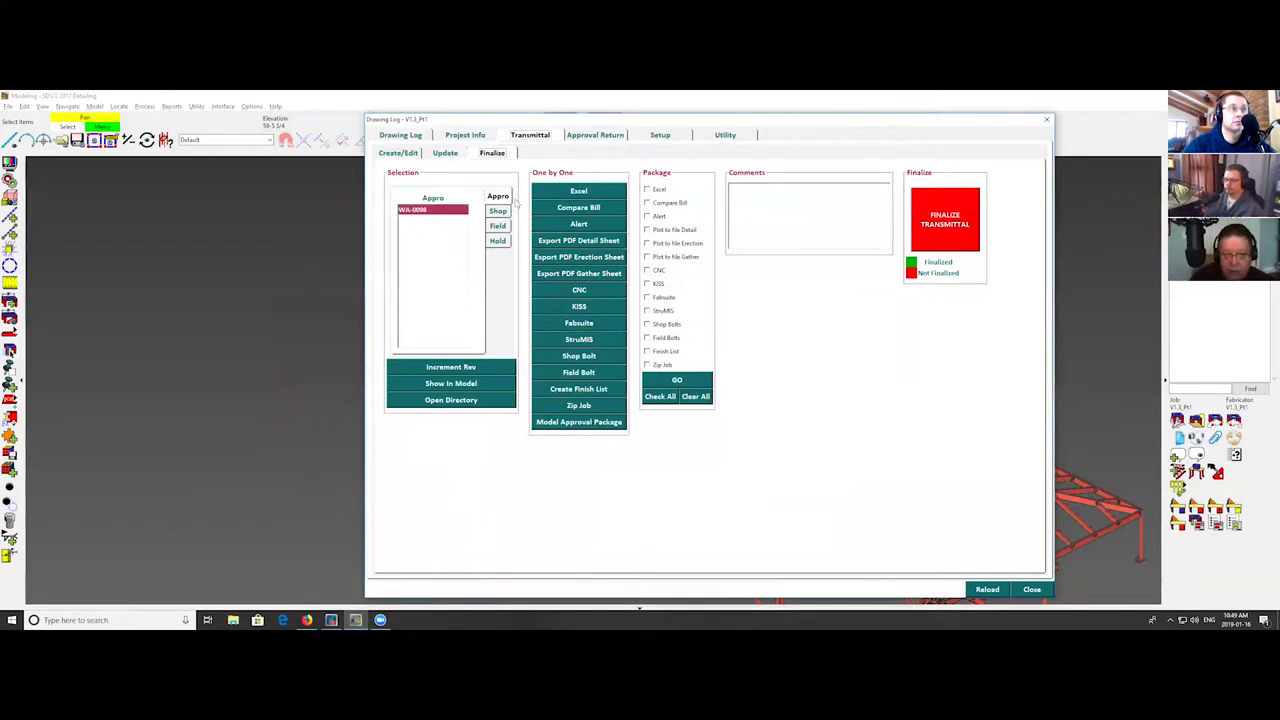
# - Run Compare Bill to open the BOM-versus-model report flagging B-2A002
pyautogui.click(562, 207)
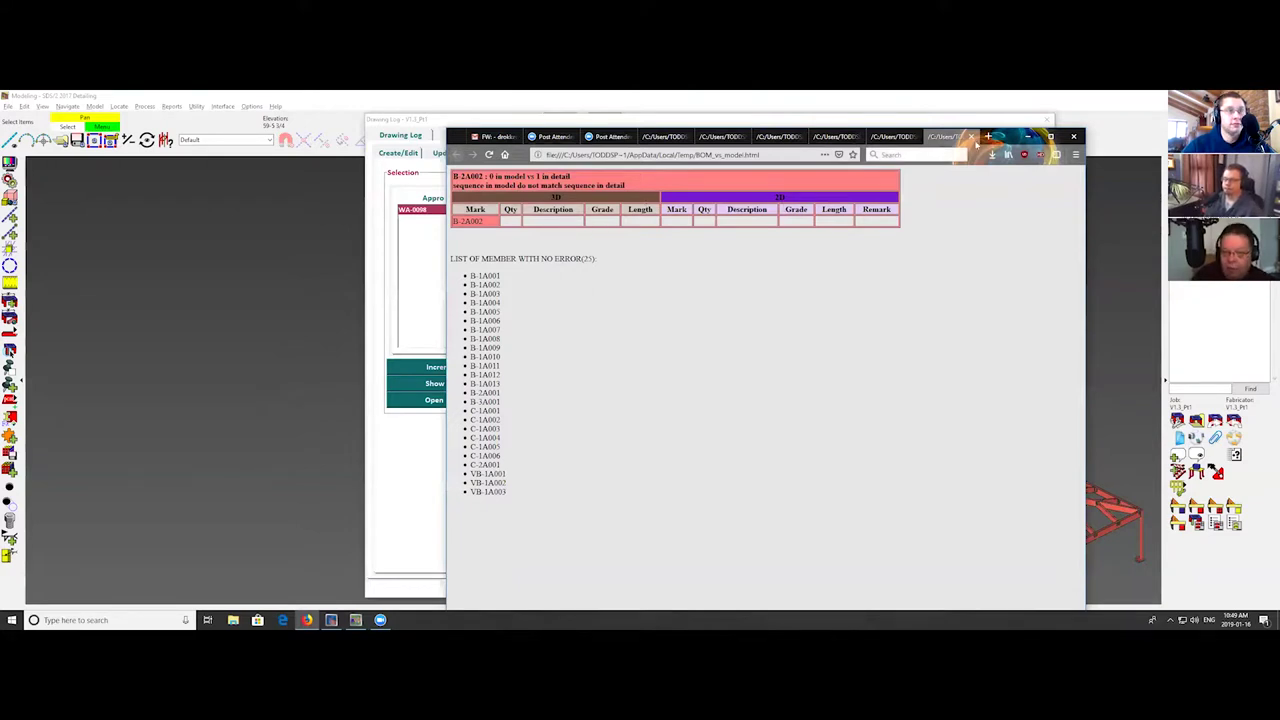
# - Close the BOM-vs-model, missing sub material, SUB MATERIAL LIST and detailer log tabs, then minimize Firefox
pyautogui.click(970, 136)
pyautogui.click(970, 136)
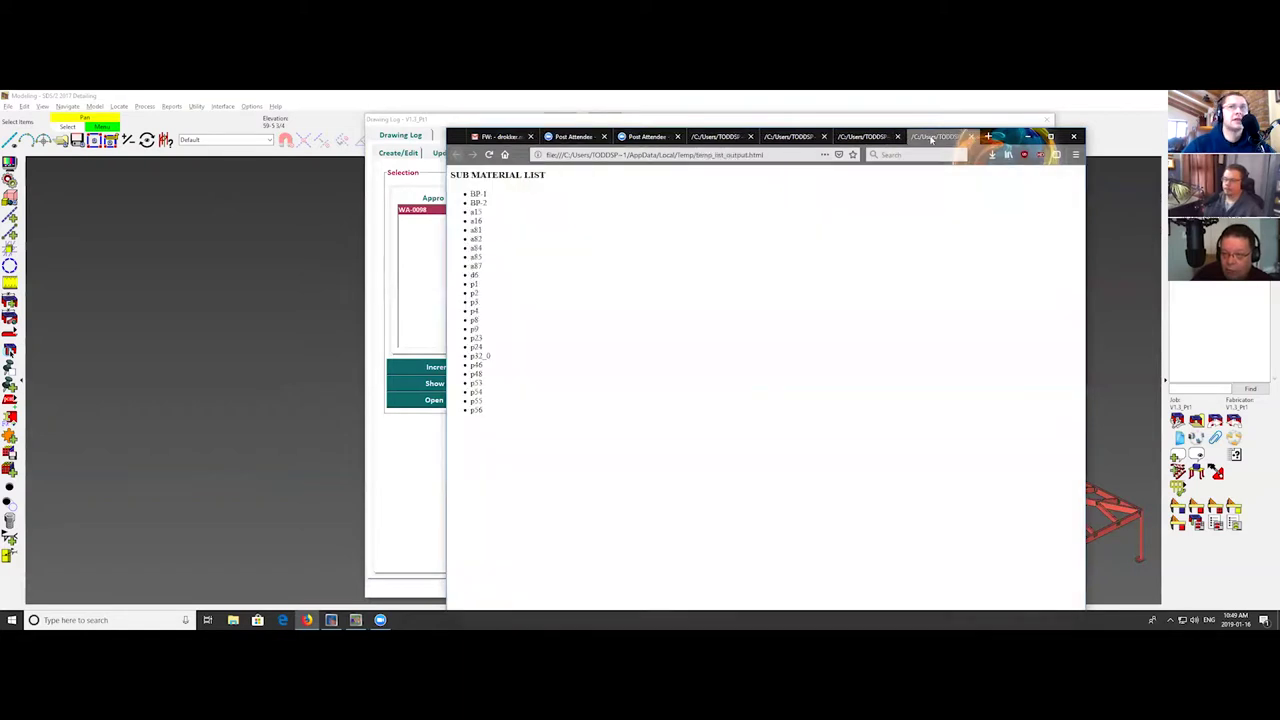
pyautogui.click(970, 136)
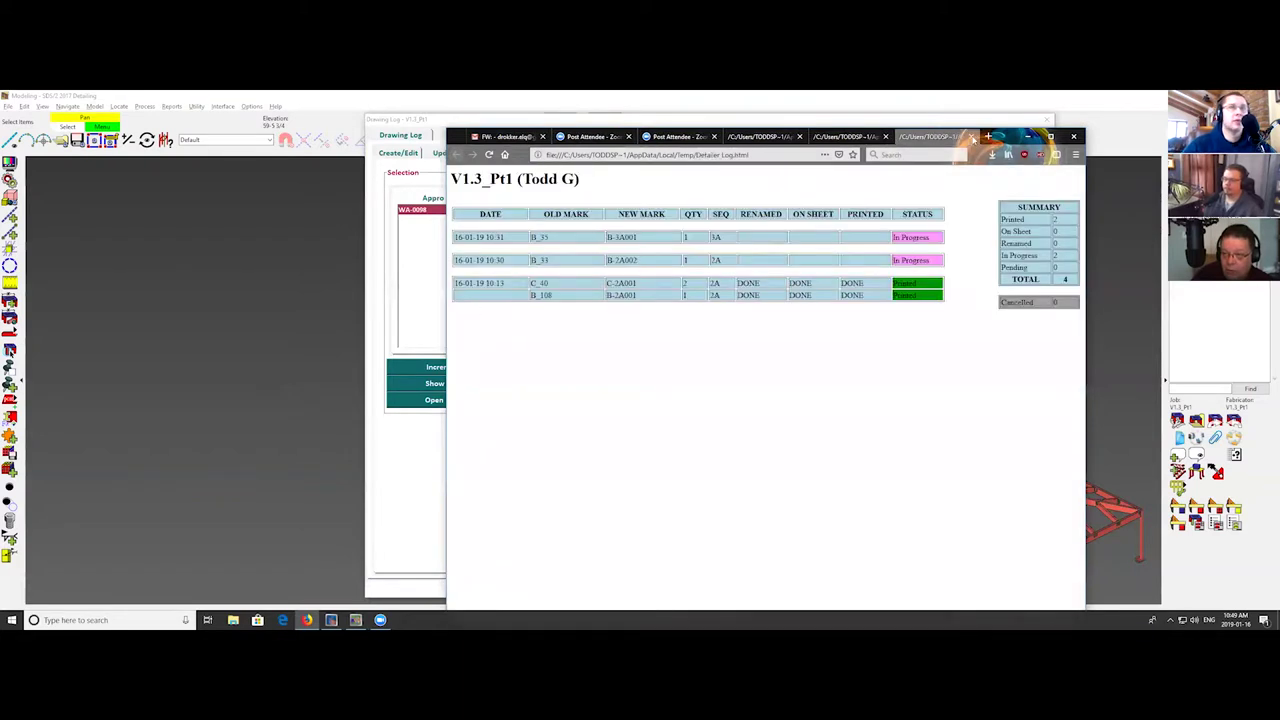
pyautogui.click(970, 136)
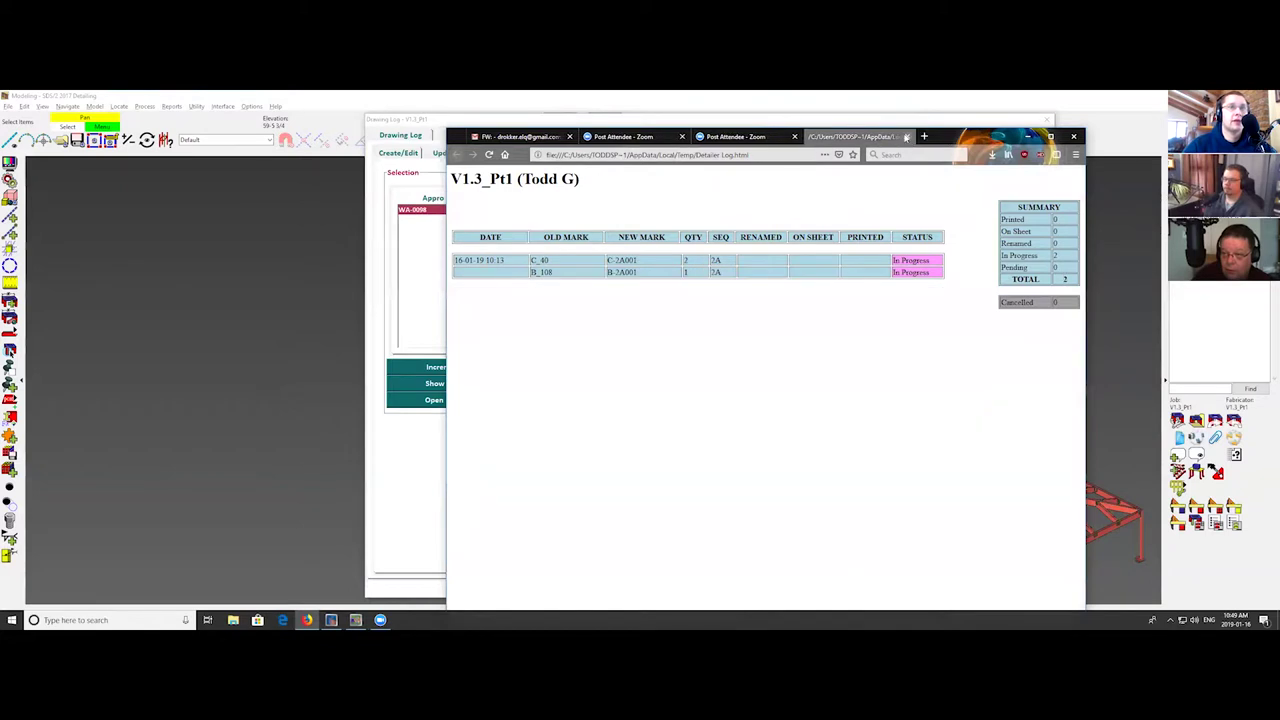
pyautogui.click(912, 137)
pyautogui.click(1028, 136)
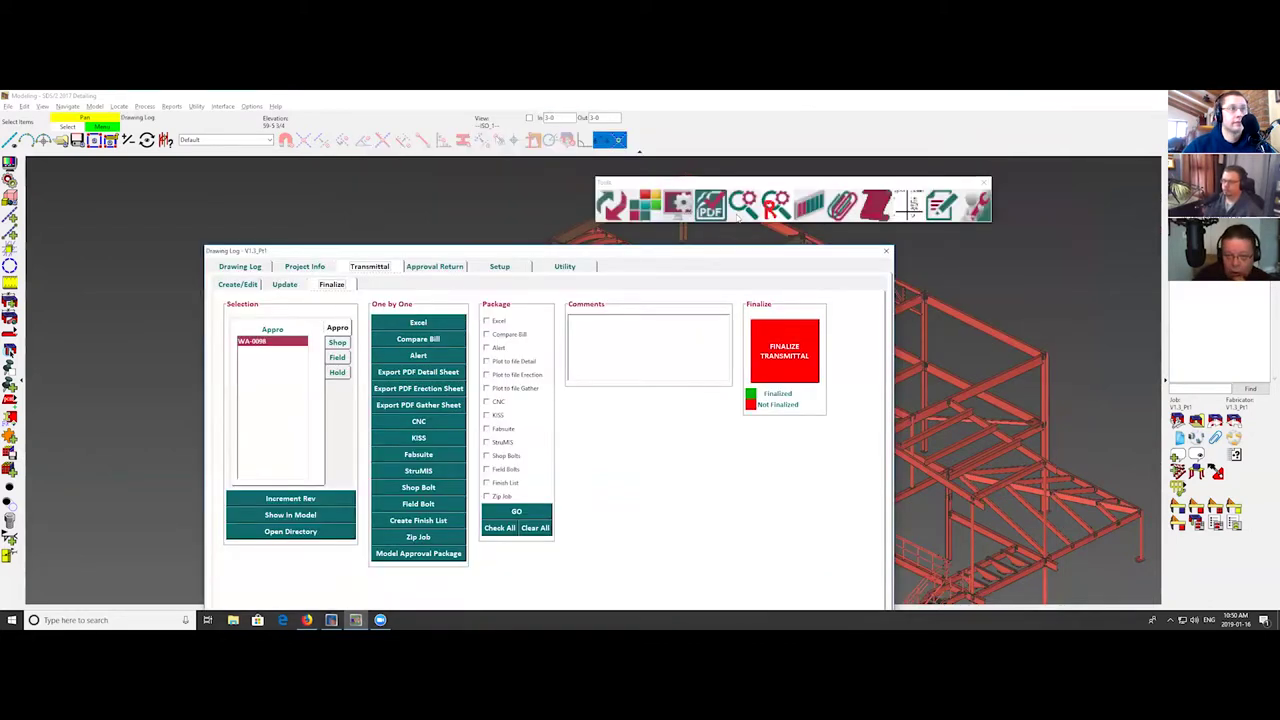
# - Run the Drawing Control Tool report, acknowledge No Error Found, and close the tool
pyautogui.click(740, 212)
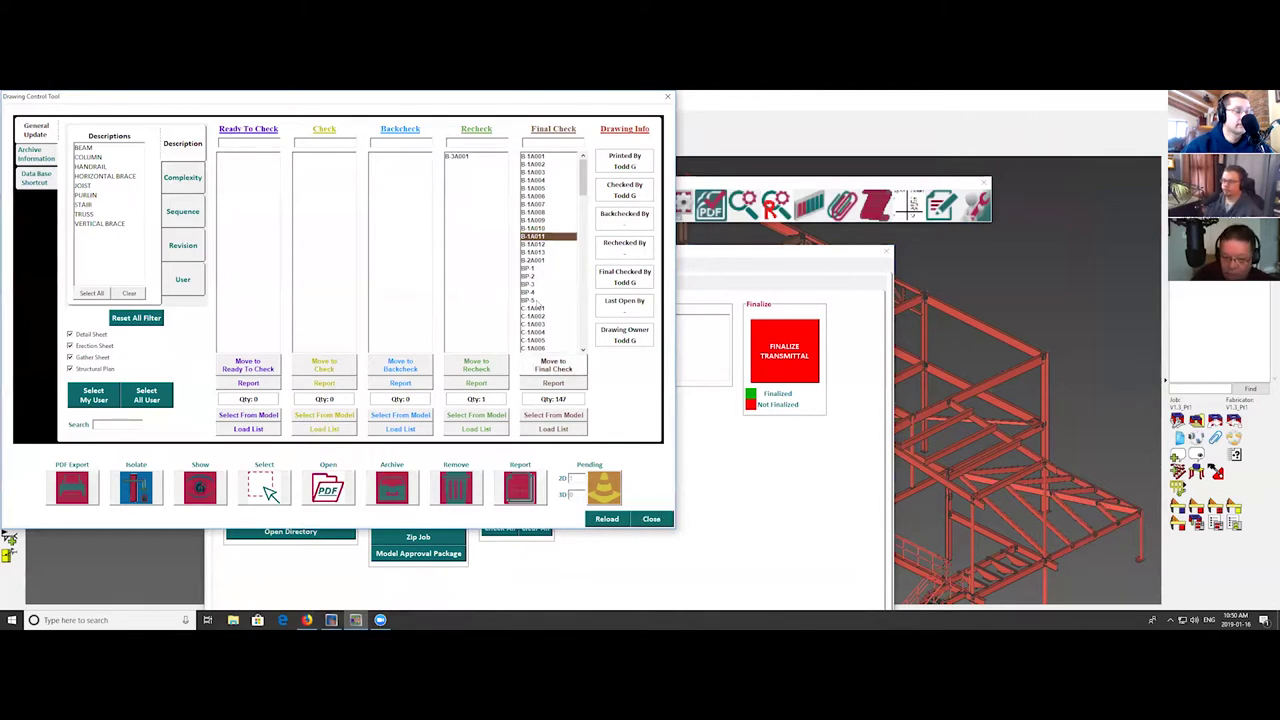
pyautogui.click(525, 490)
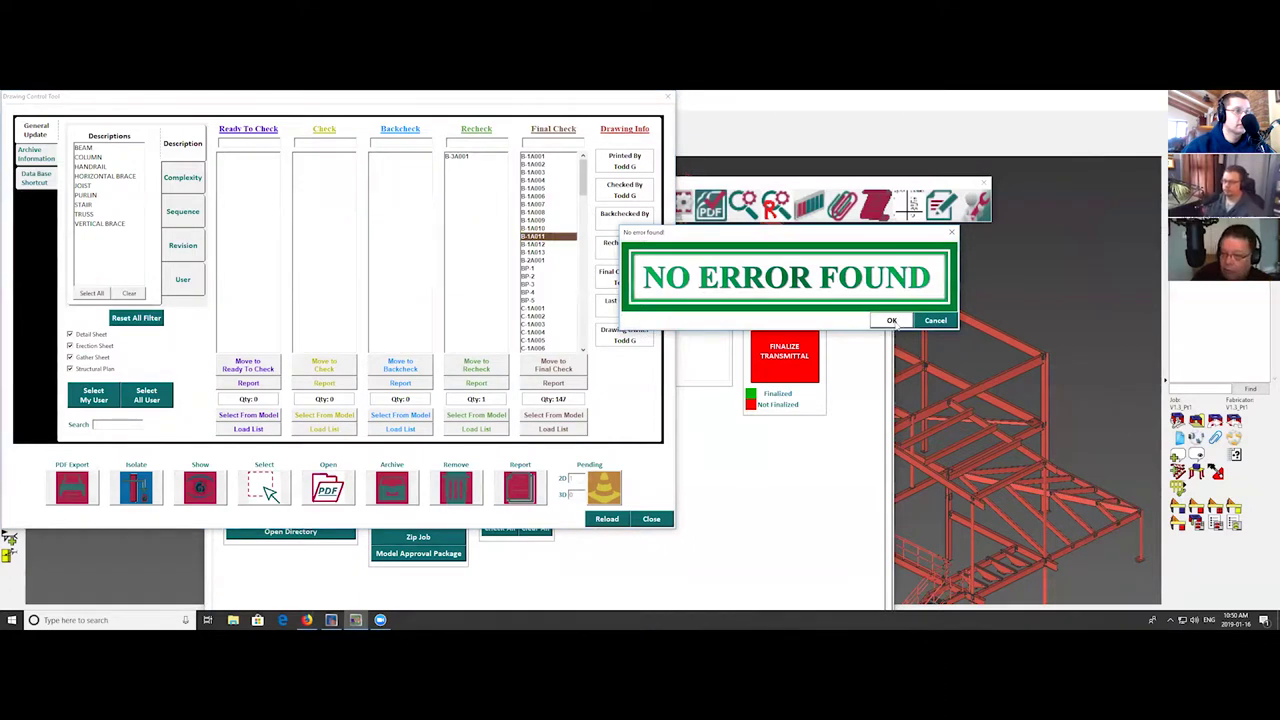
pyautogui.click(891, 320)
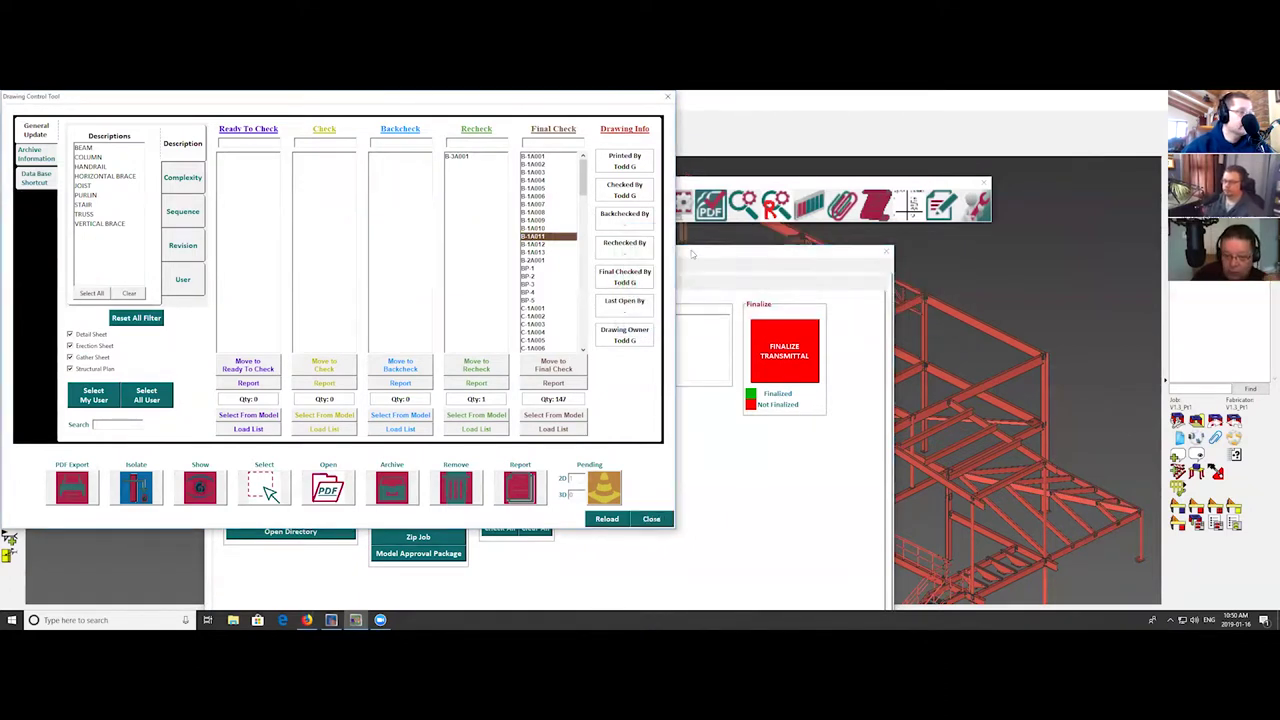
pyautogui.click(651, 518)
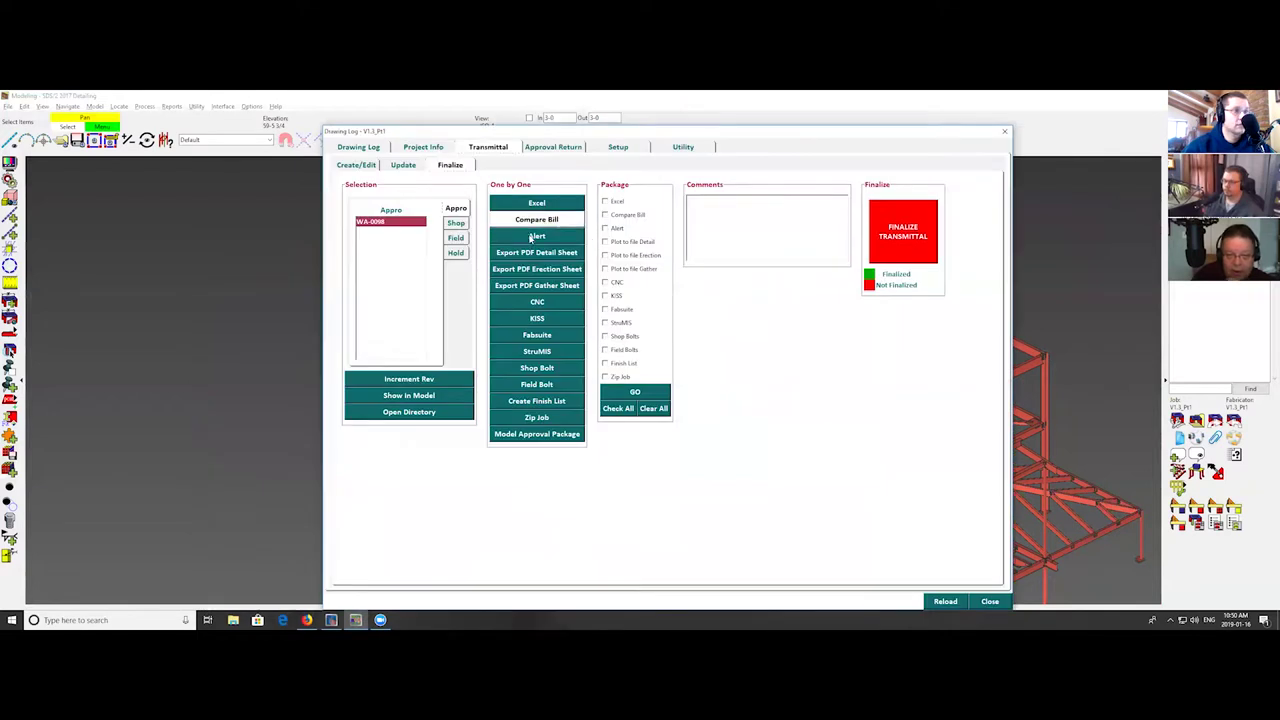
# - Export the detail sheets to PDF, answering Yes to the fabricator warning
pyautogui.click(530, 256)
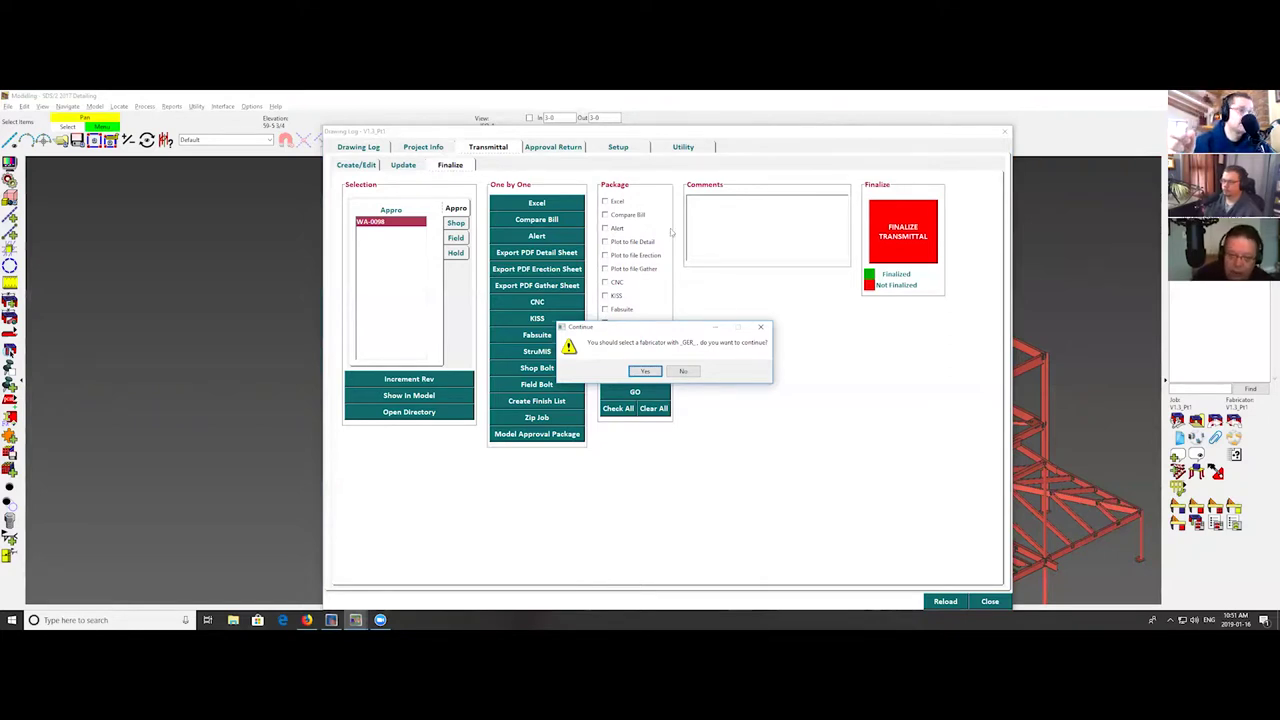
pyautogui.click(647, 372)
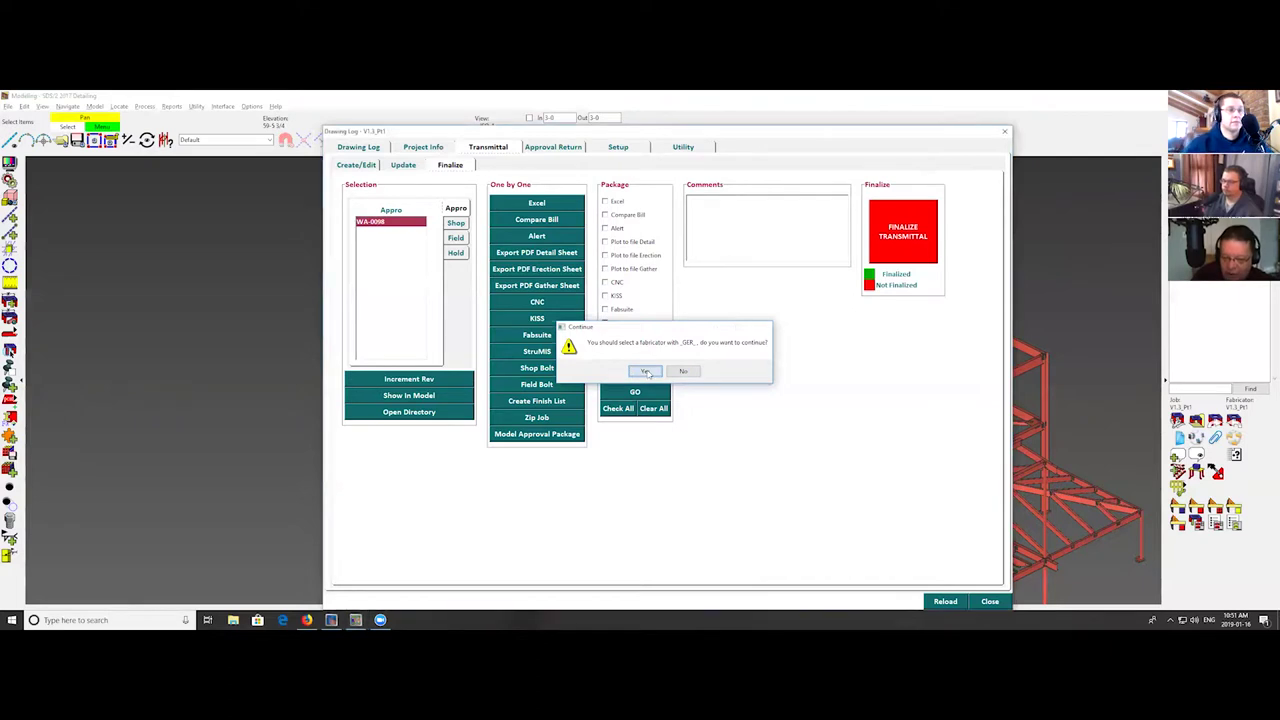